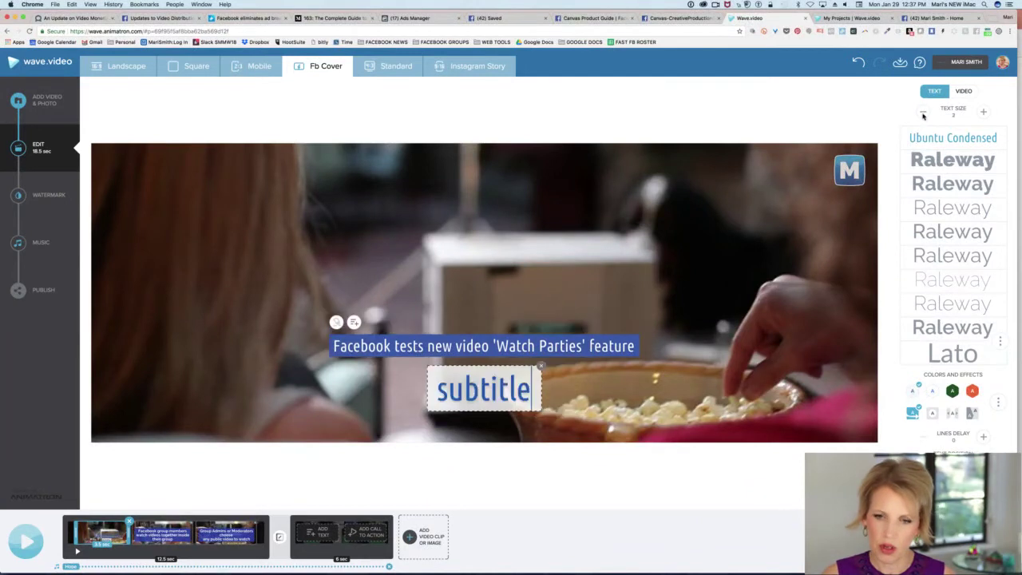
Set the subtitle to text size 1 with the orange-red swatch, replace its text with "This is cool!", and apply a different background effect.
click(924, 113)
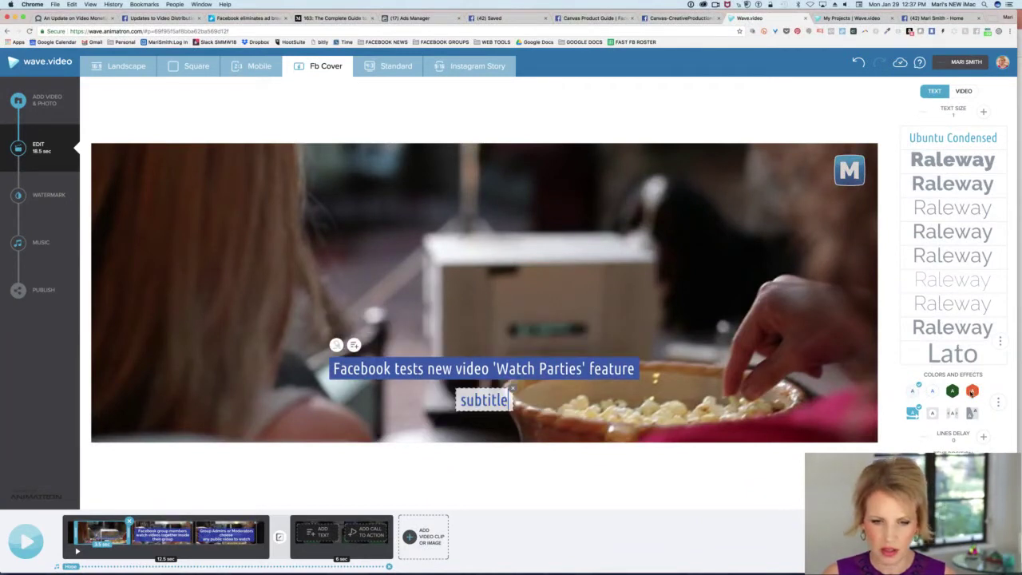
click(972, 391)
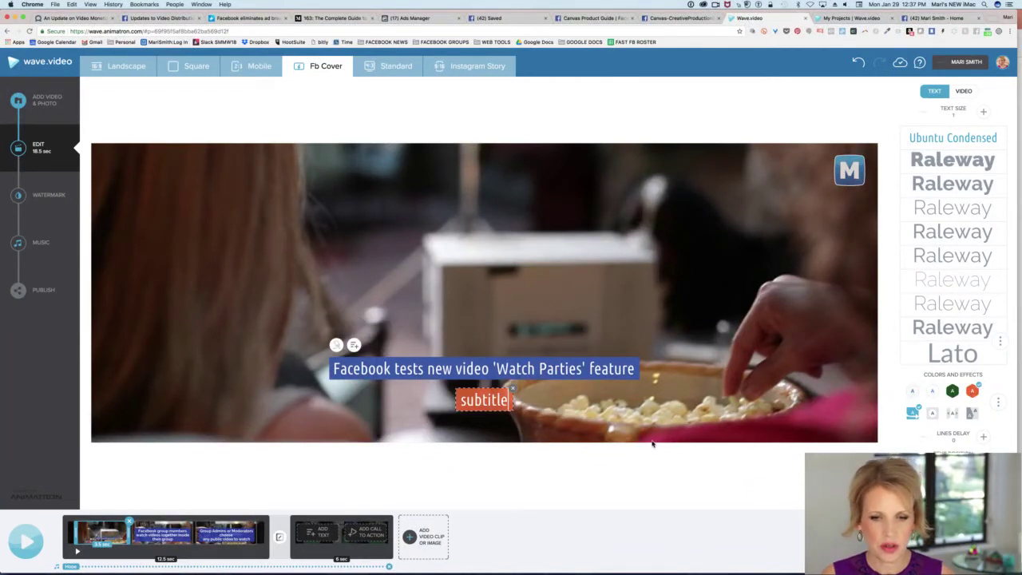
text(T)
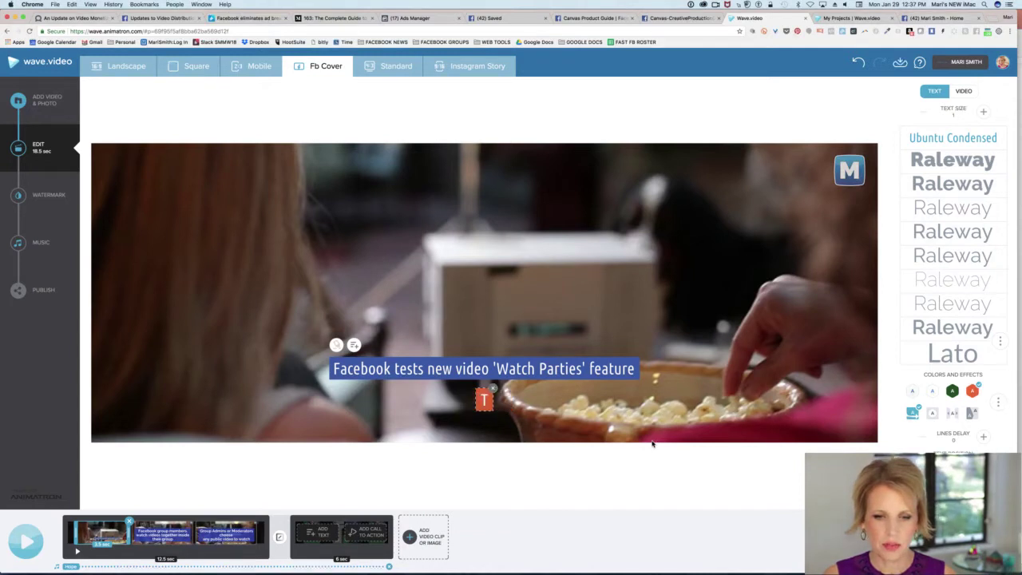
text(his is cool!)
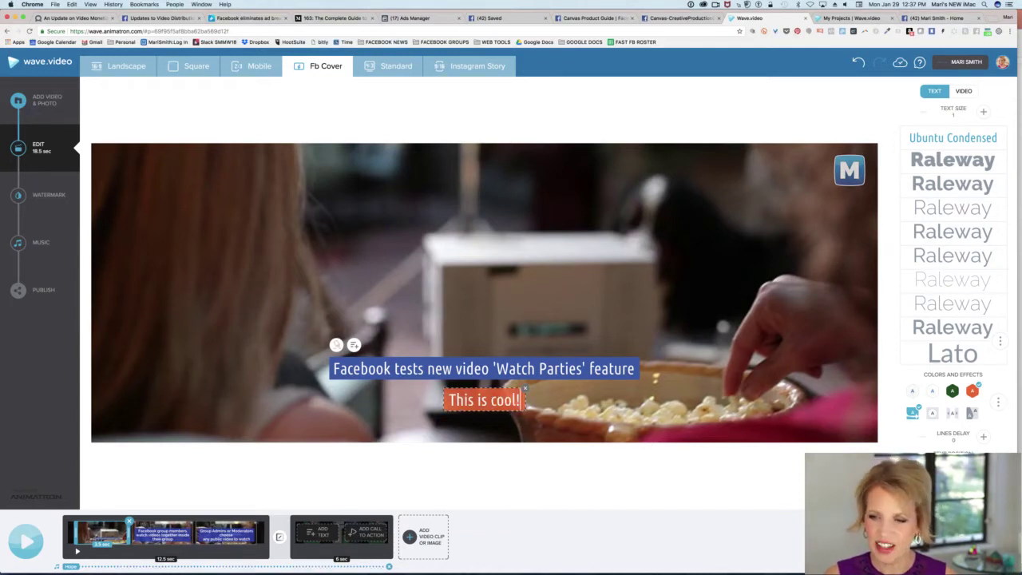
click(998, 402)
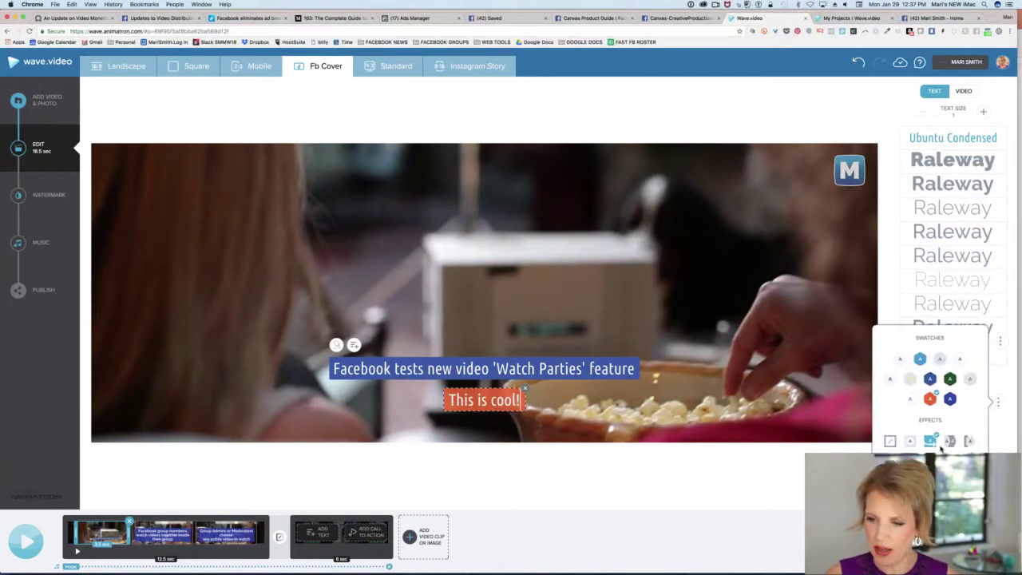
click(950, 440)
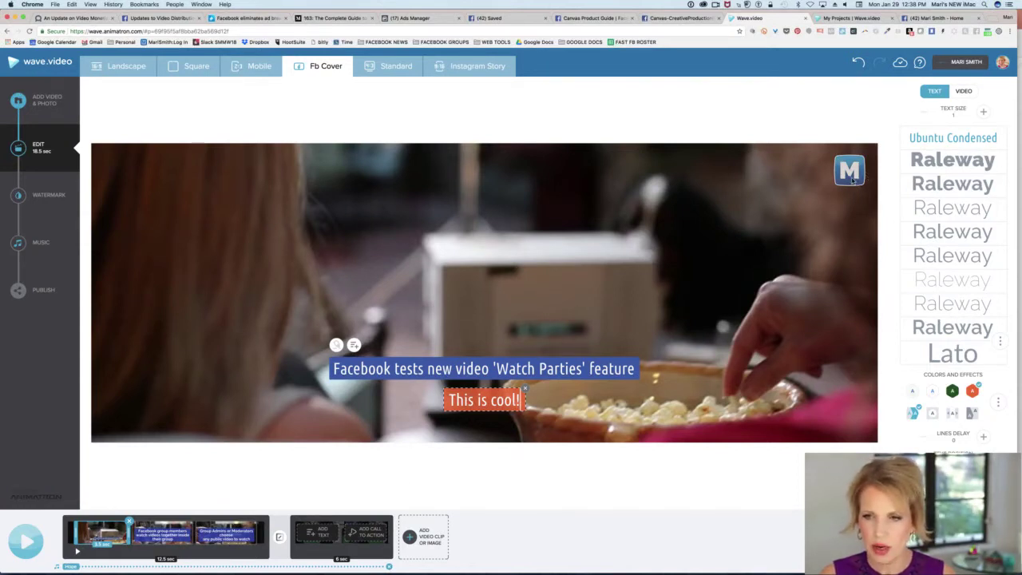
View the watermark settings, select the M logo on the video, and return to editing the clip.
click(48, 198)
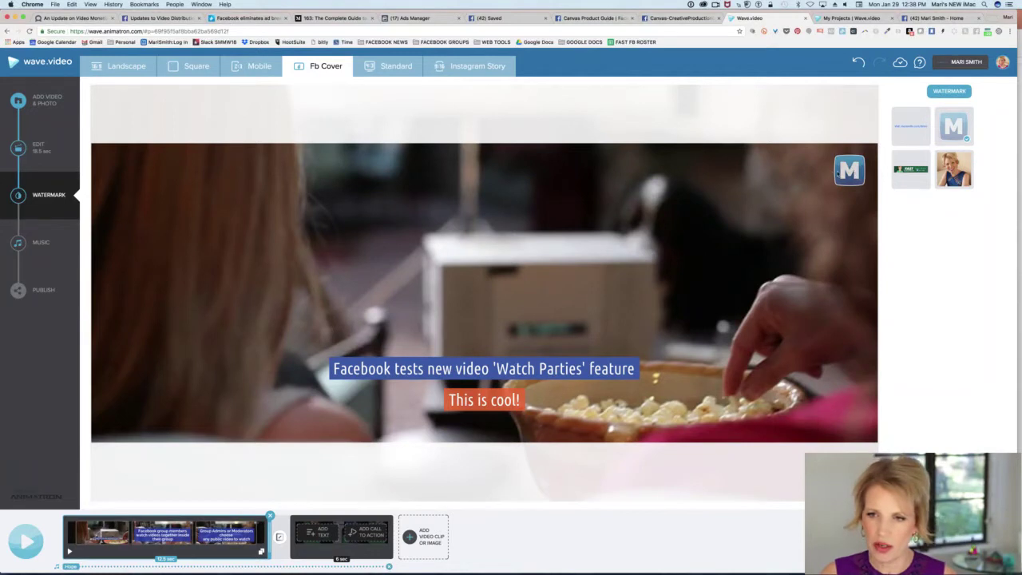
click(840, 172)
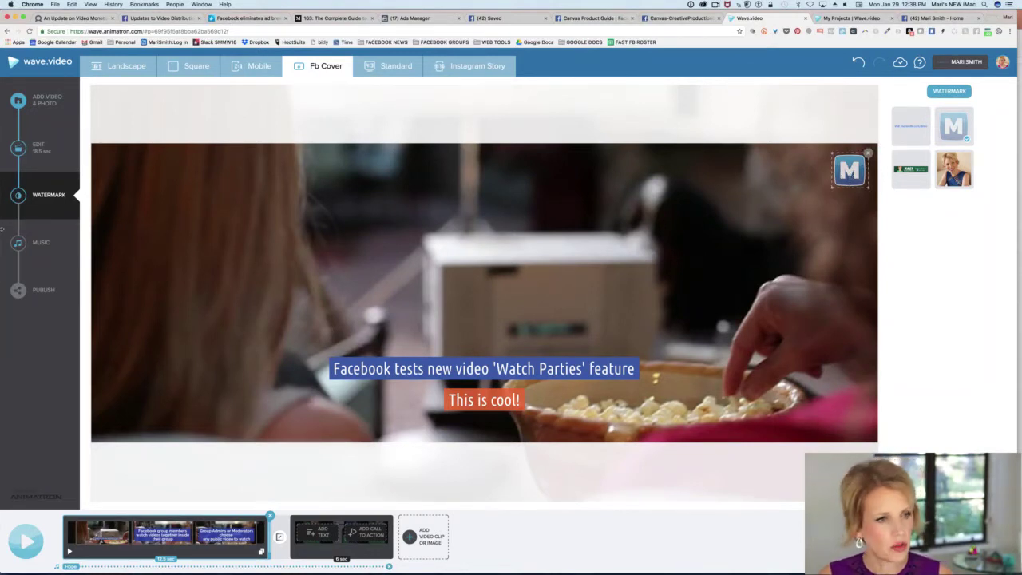
click(171, 174)
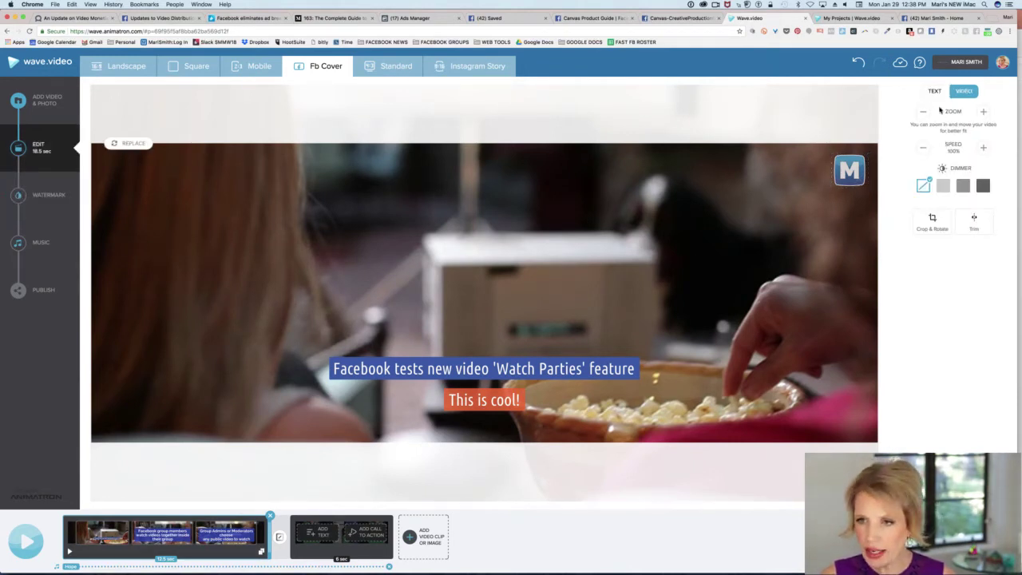
Open the brand manager and browse the font library available for the current brand.
click(961, 67)
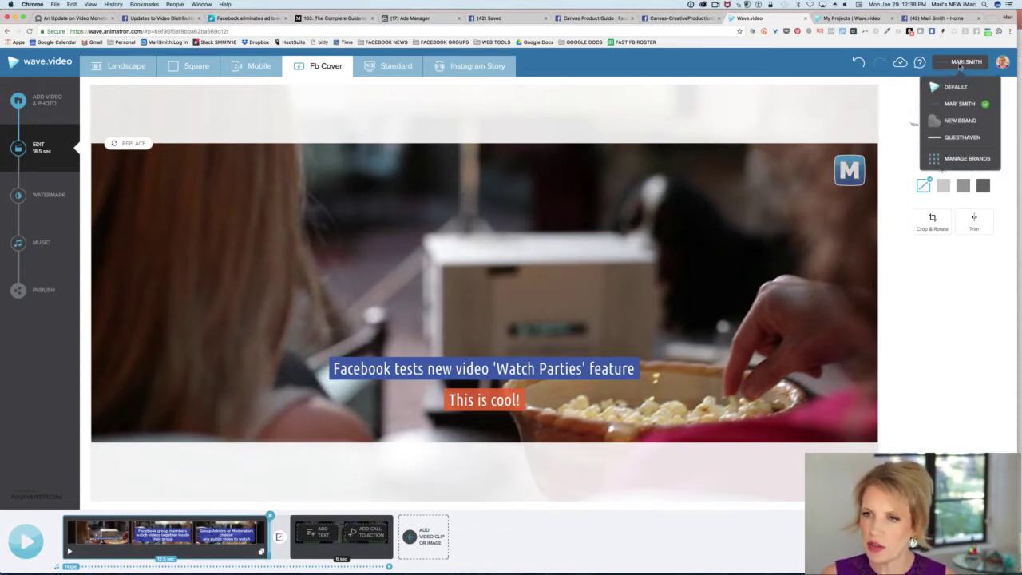
click(963, 158)
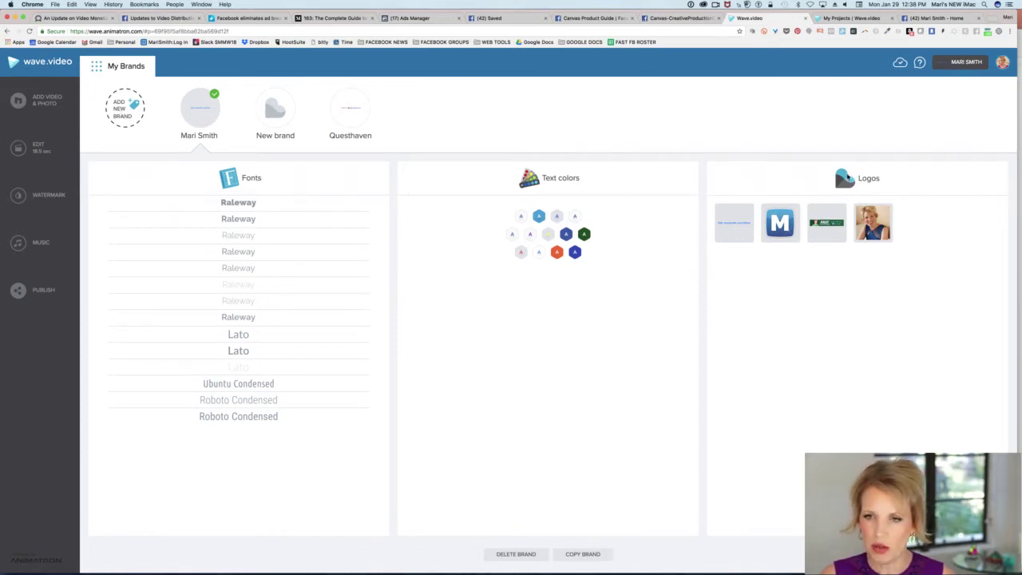
click(257, 182)
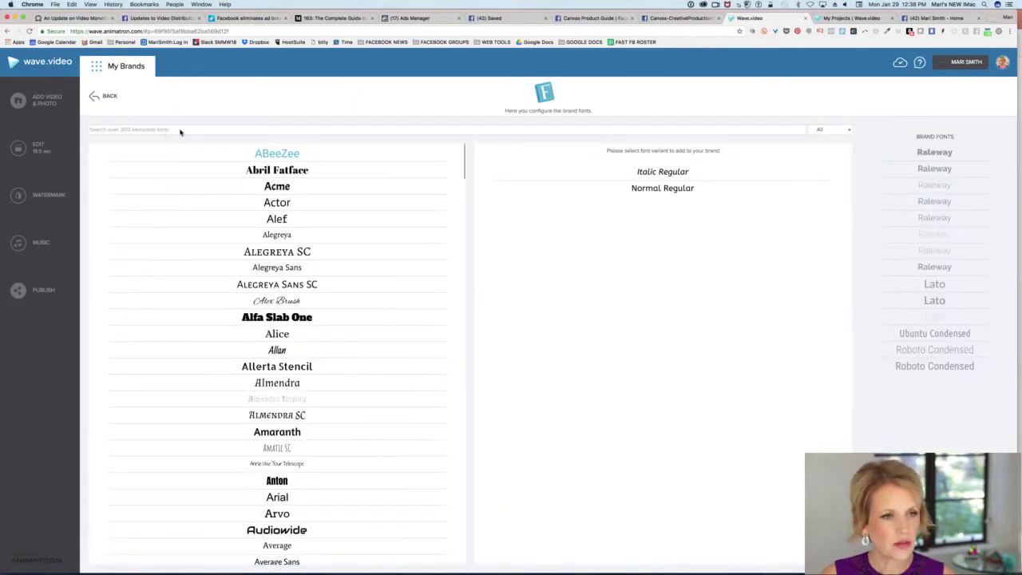
scroll(326, 230, down, 10)
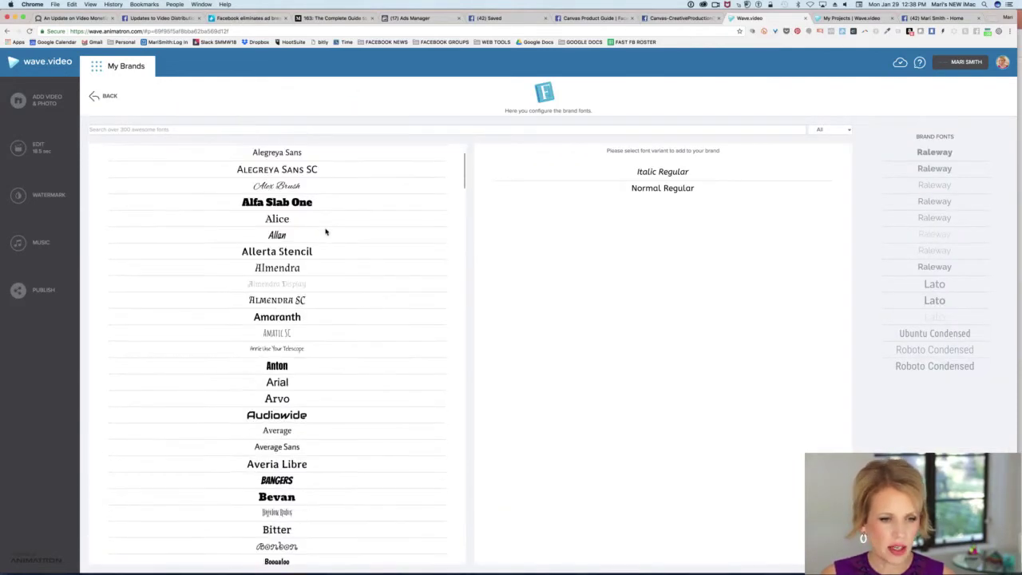
scroll(326, 231, down, 20)
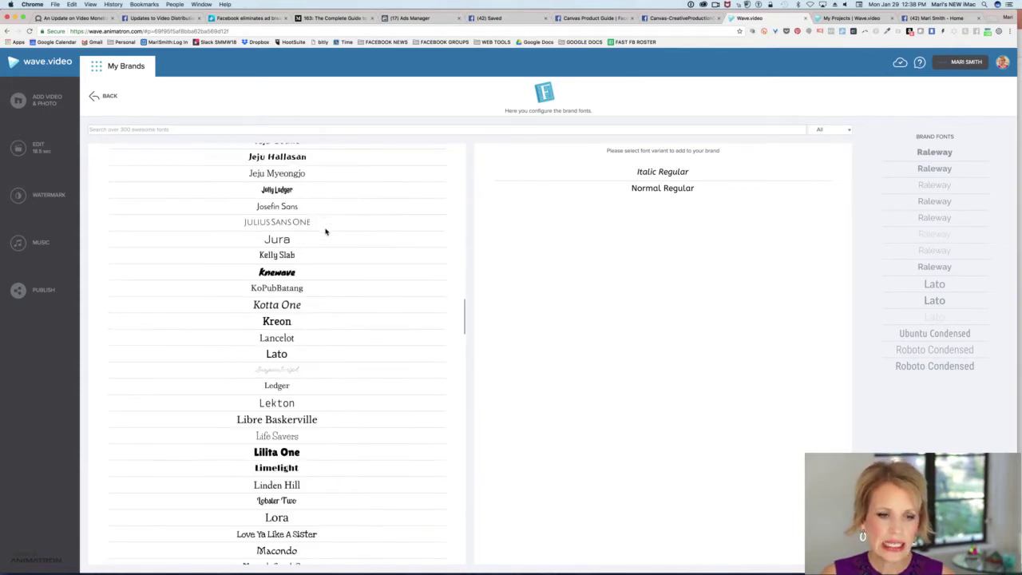
scroll(325, 232, down, 20)
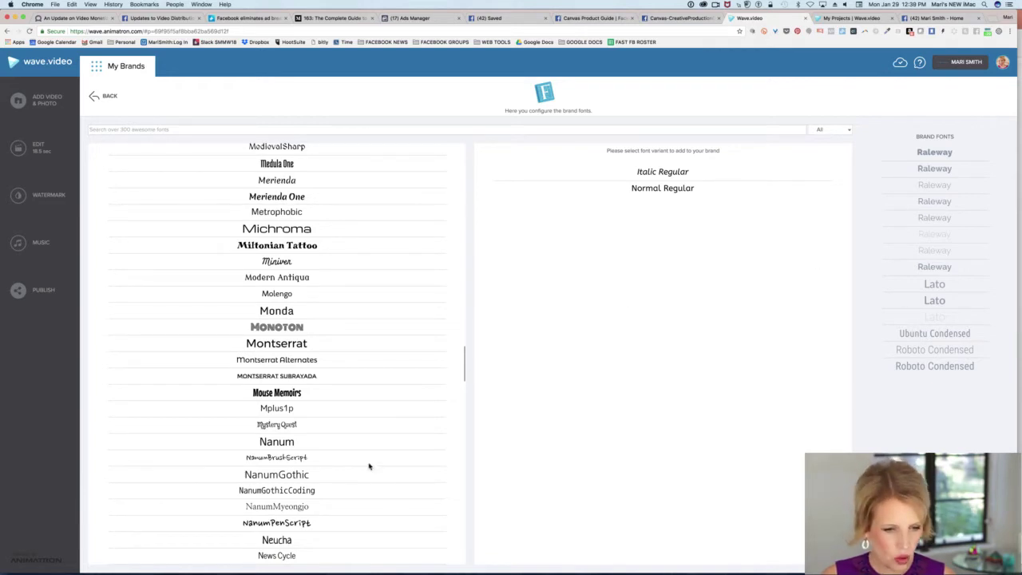
scroll(347, 447, down, 15)
scroll(346, 446, down, 3)
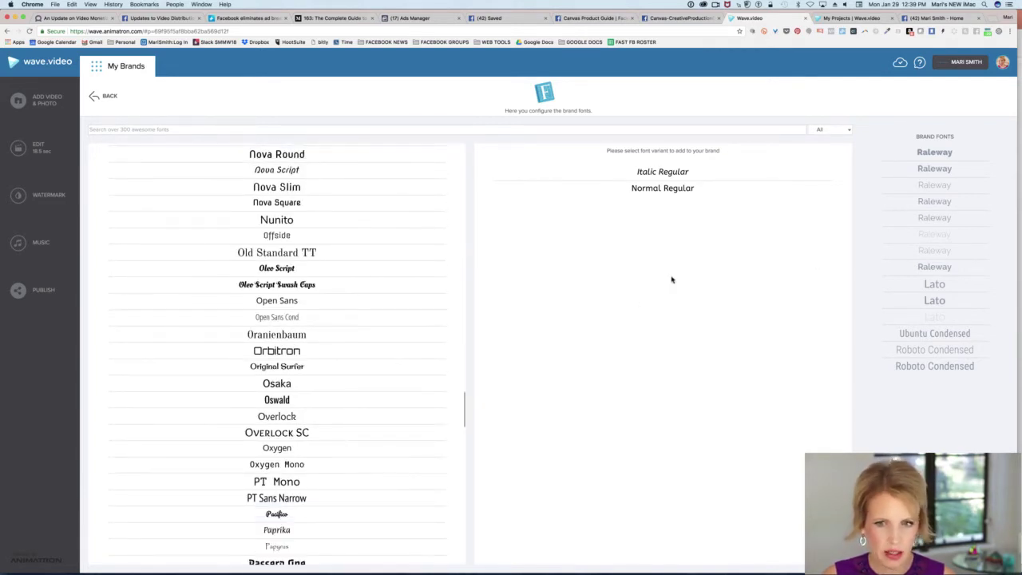
click(98, 97)
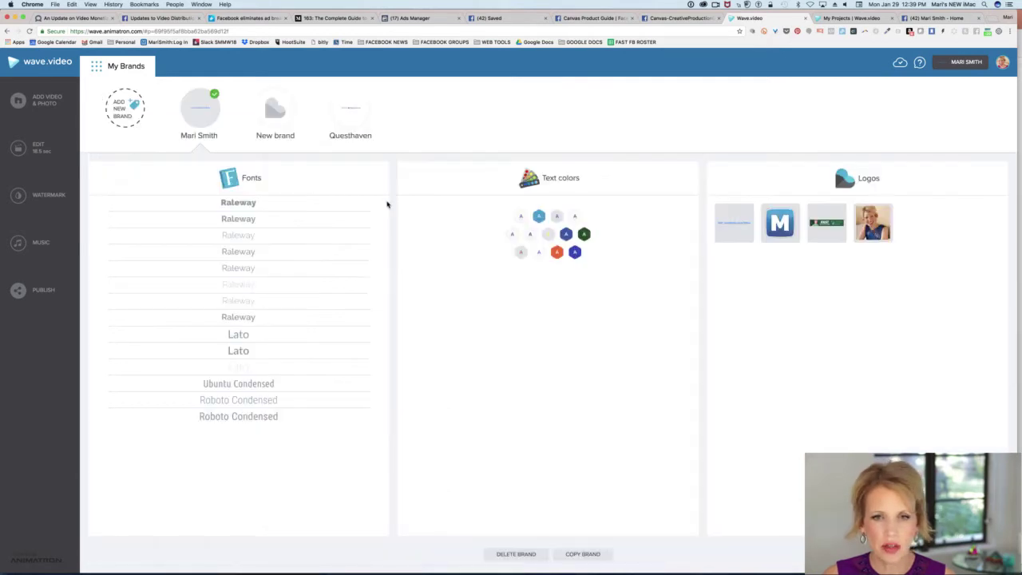
View the brand's text color configuration and return to editing the video project.
click(548, 185)
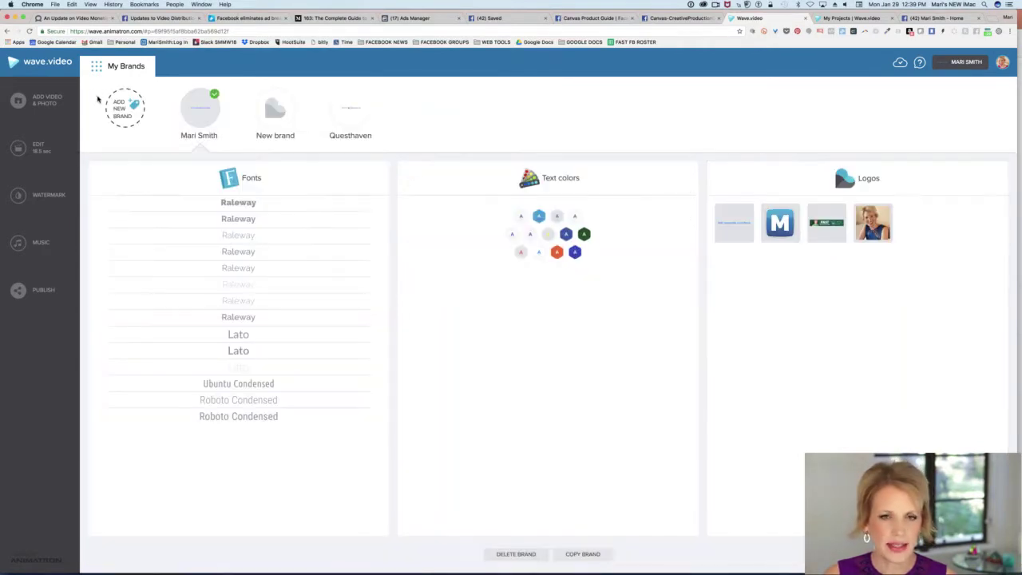
click(97, 99)
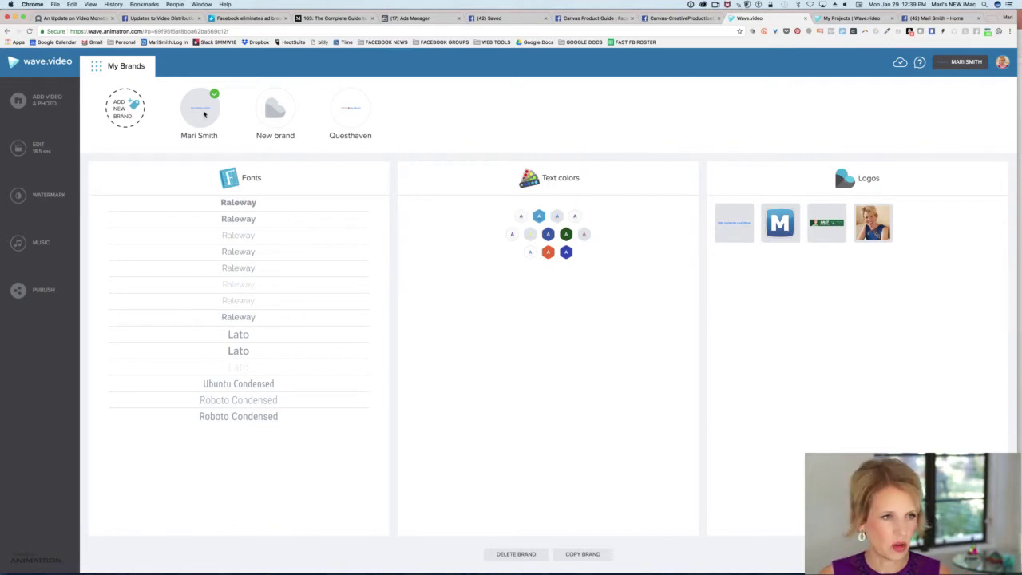
click(37, 148)
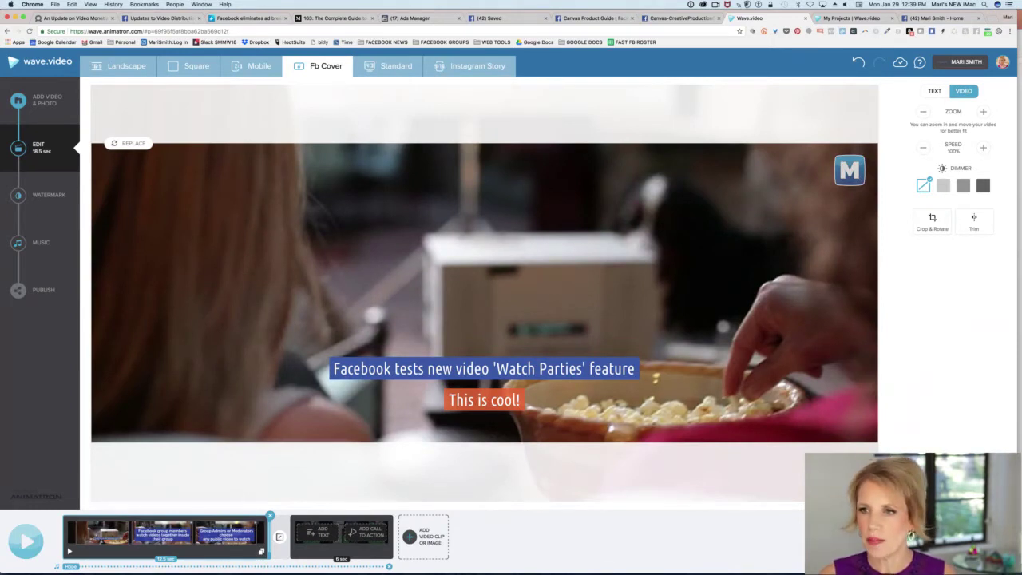
Open the My Projects page from the account options and create a new project.
click(1001, 62)
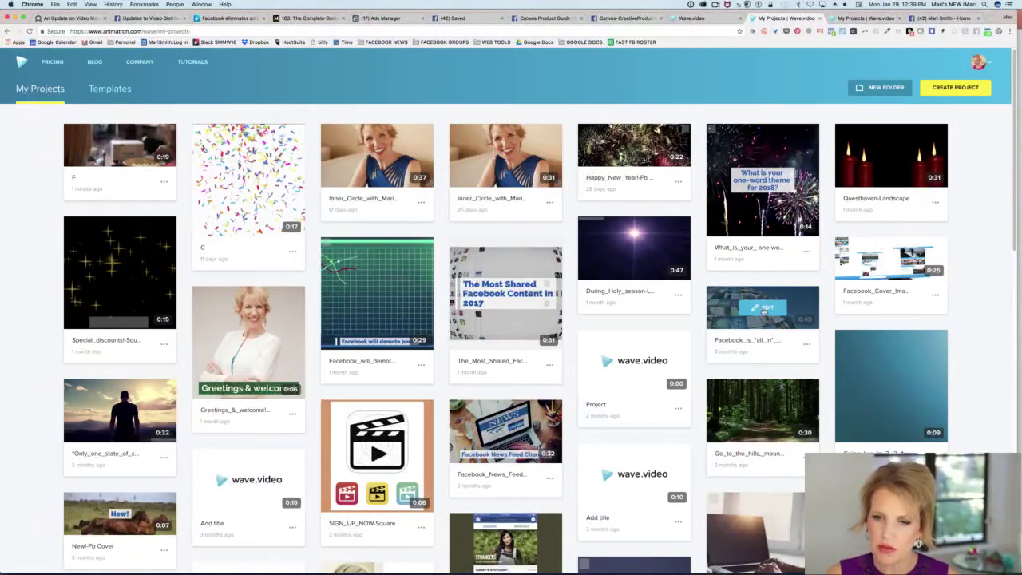
click(806, 344)
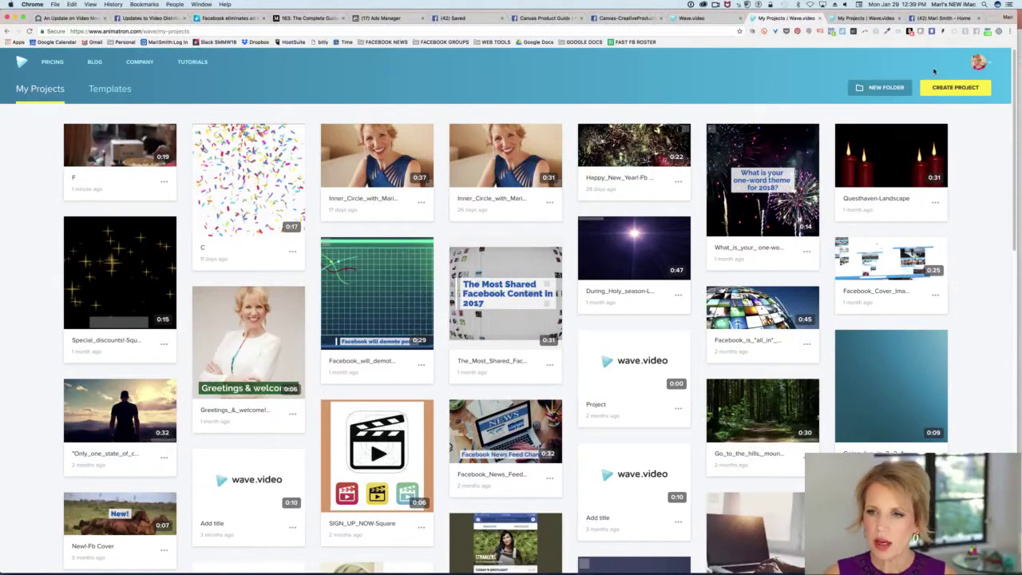
click(941, 92)
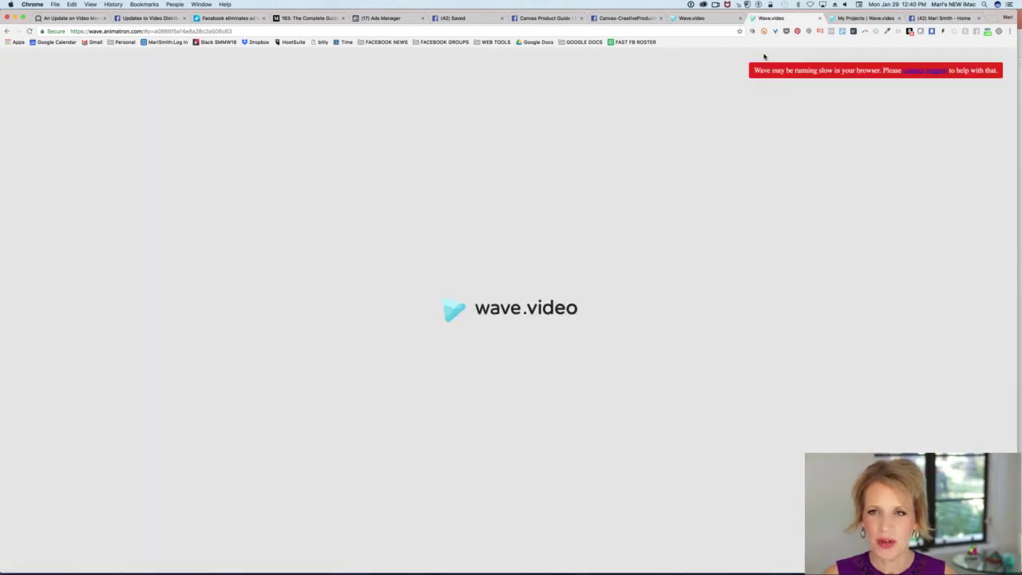
click(861, 19)
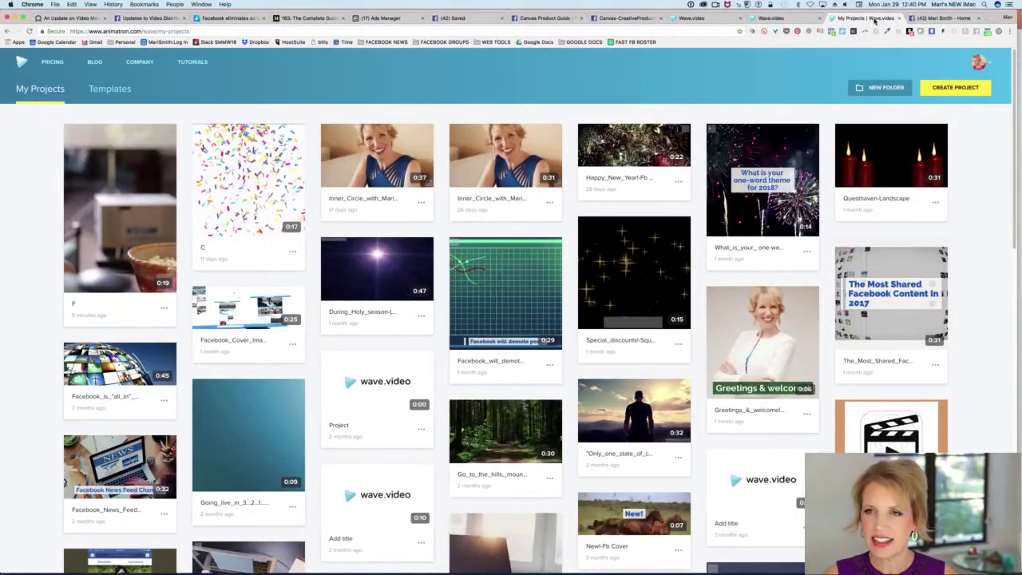
key(super+Tab)
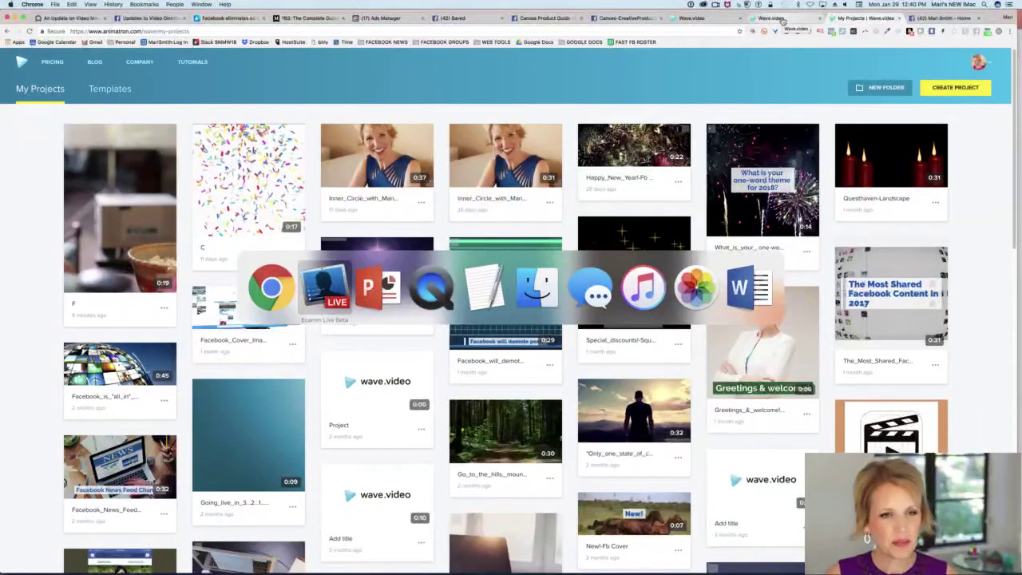
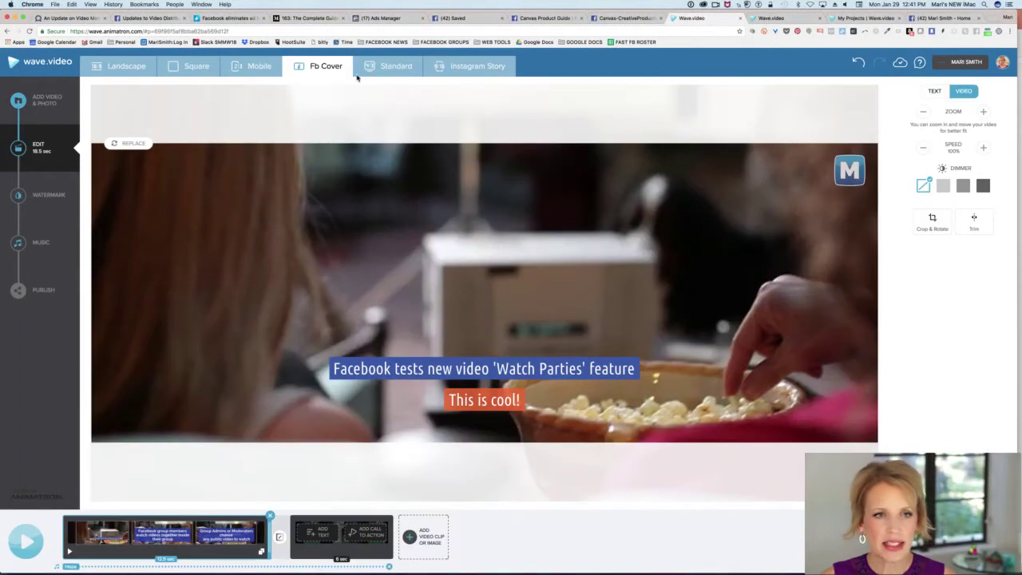
Close the browser tabs for the Fb Cover project, My Projects, the Facebook ad breaks article and the "163: The Complete Guide" page.
click(692, 17)
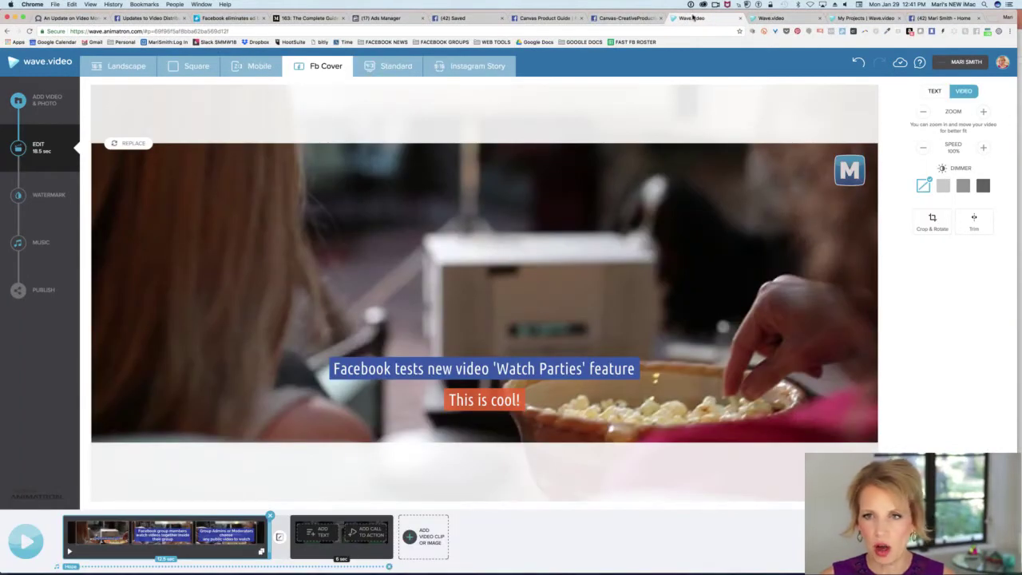
click(740, 18)
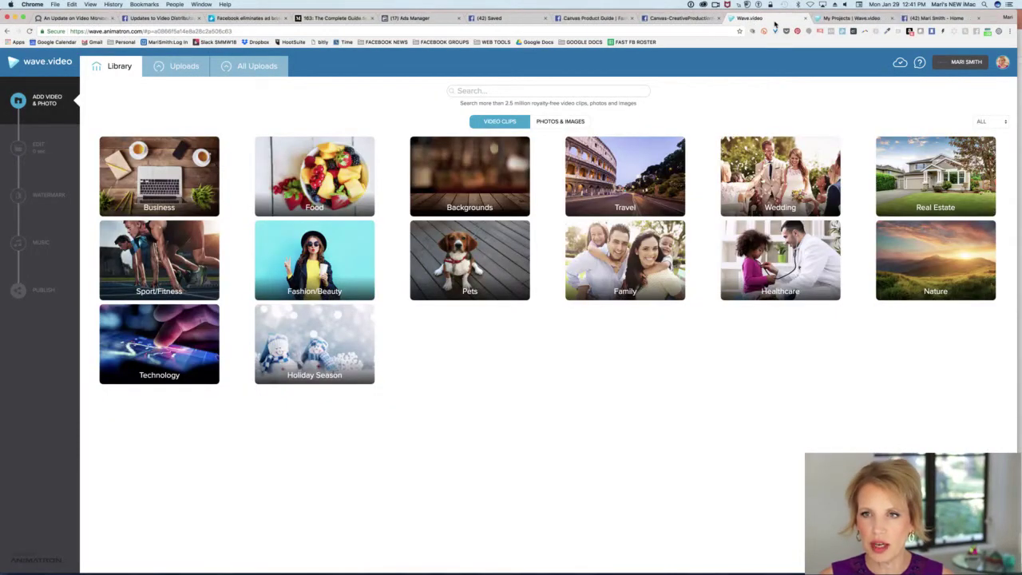
middle_click(838, 19)
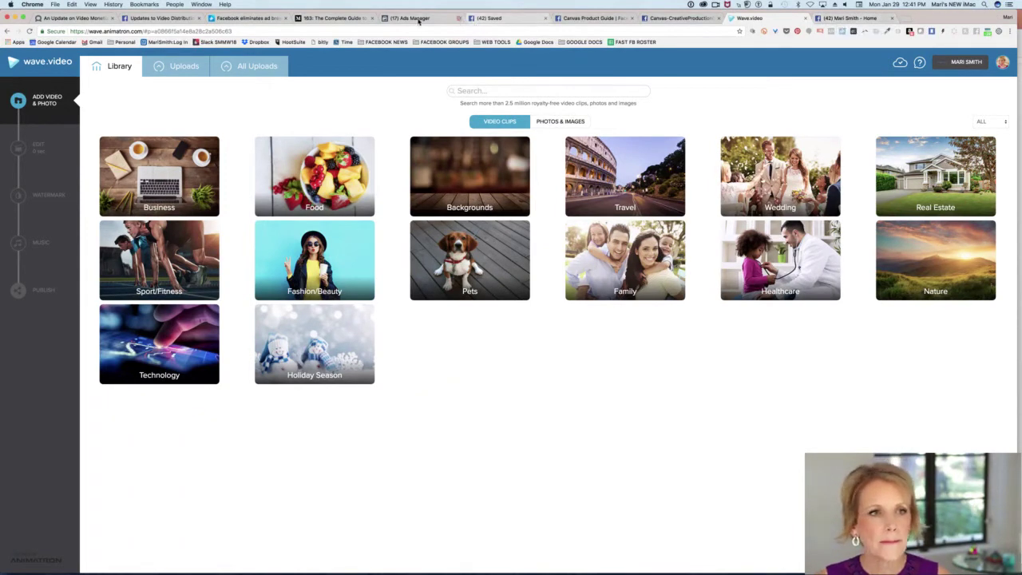
middle_click(278, 20)
middle_click(277, 20)
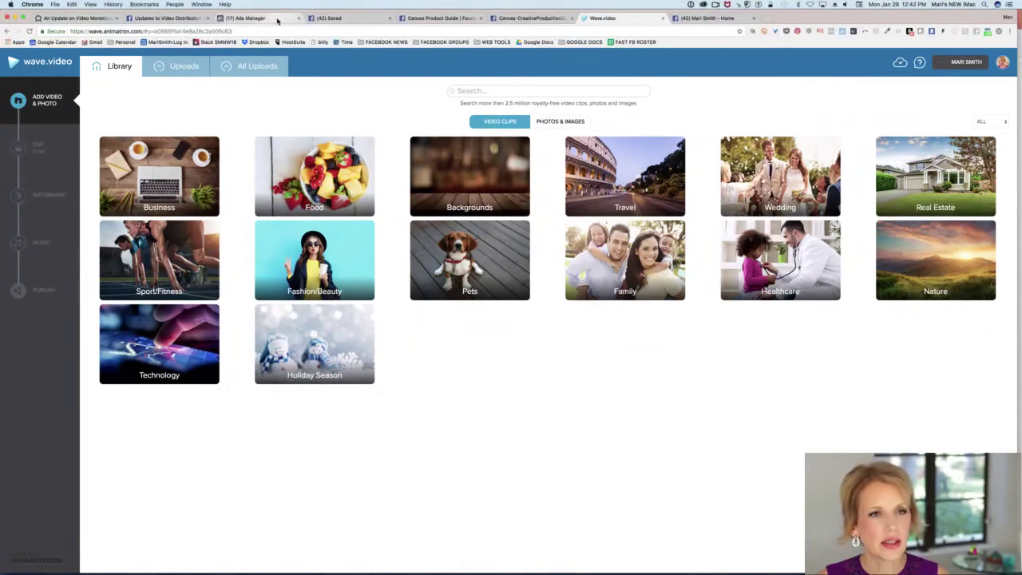
middle_click(278, 20)
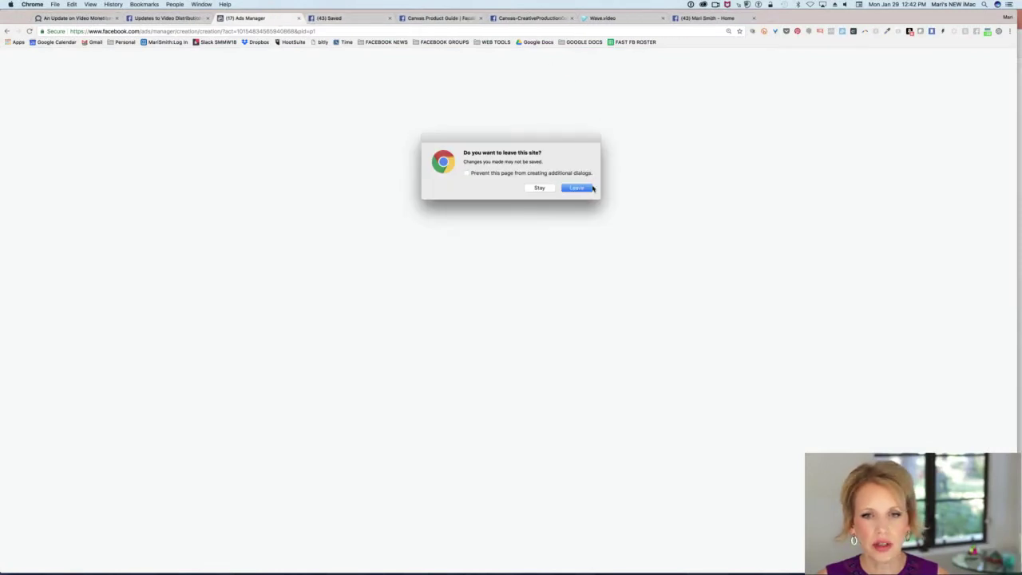
click(542, 190)
click(628, 22)
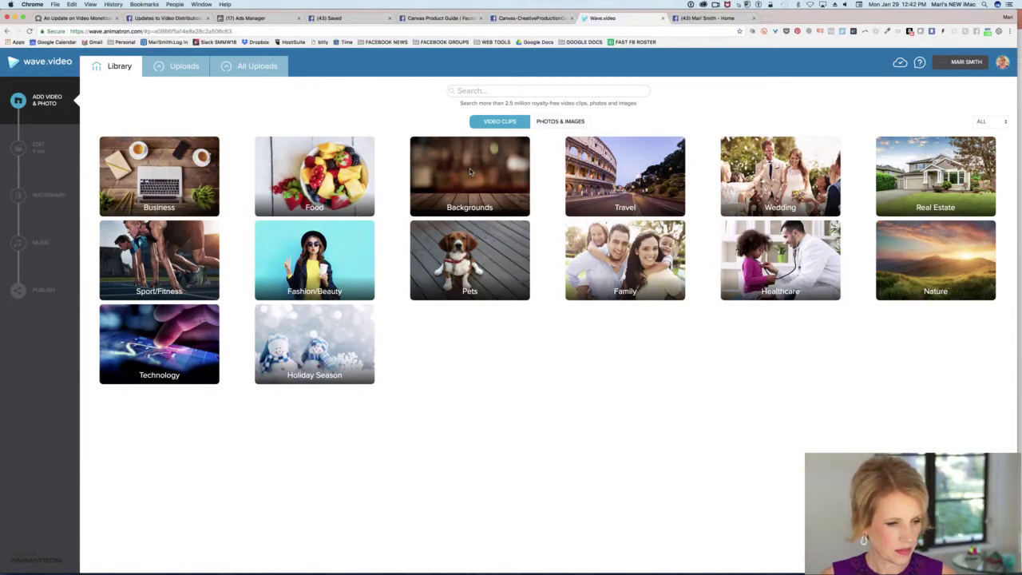
Search the stock video clips for "motorcyle" and add the 28-second clip of the couple riding a motorcycle.
click(489, 92)
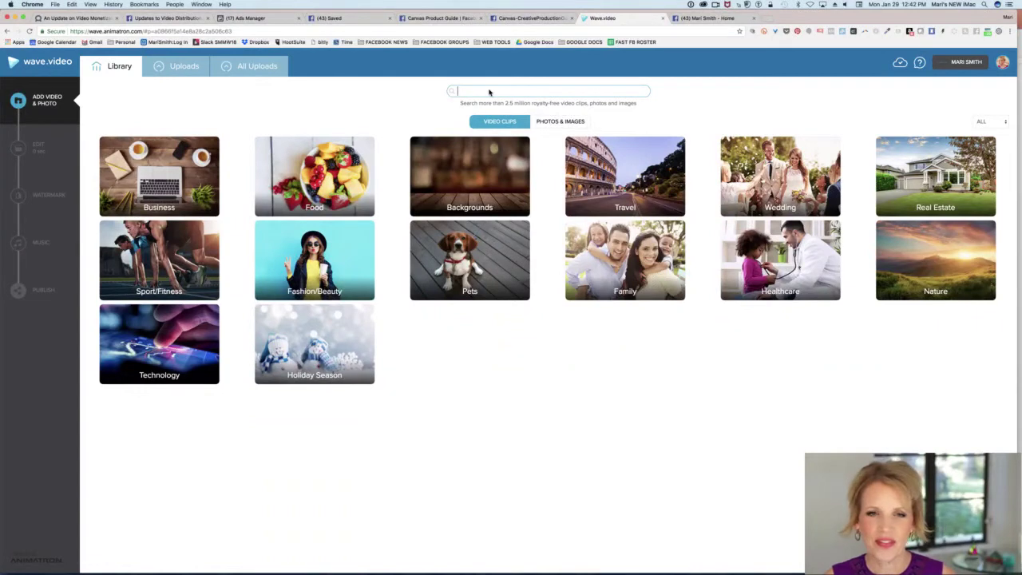
text(motor)
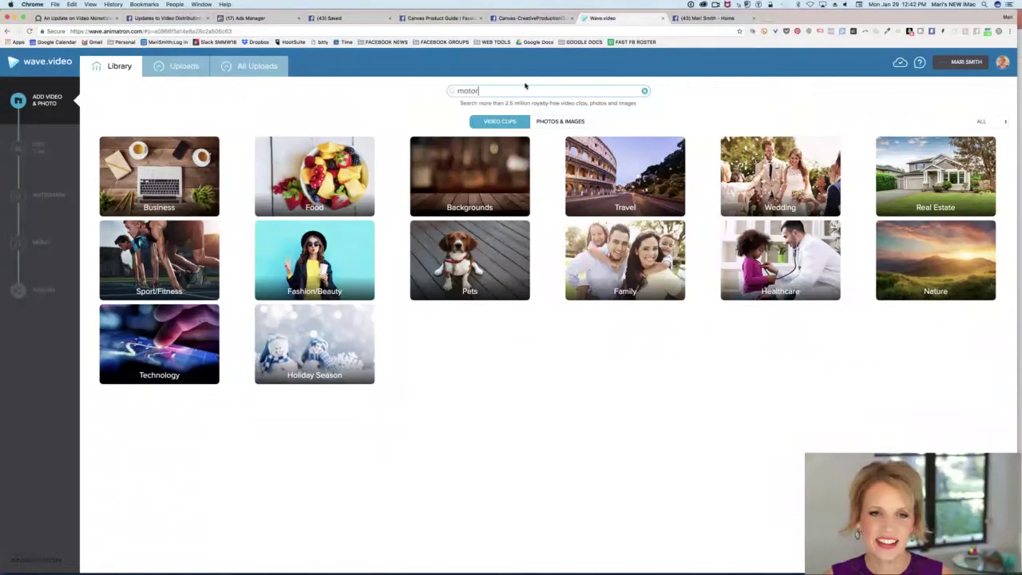
text(cyle)
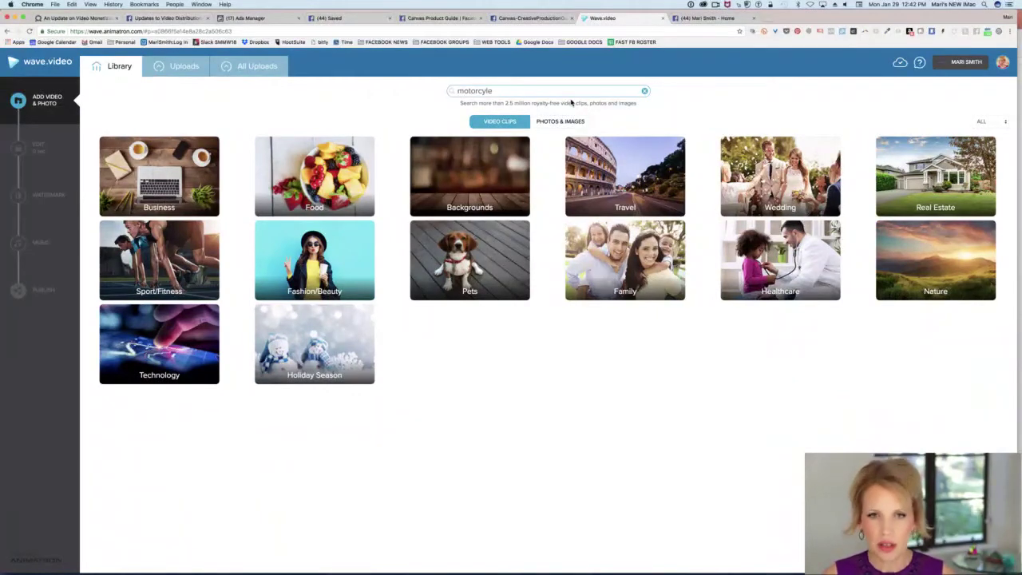
double_click(517, 94)
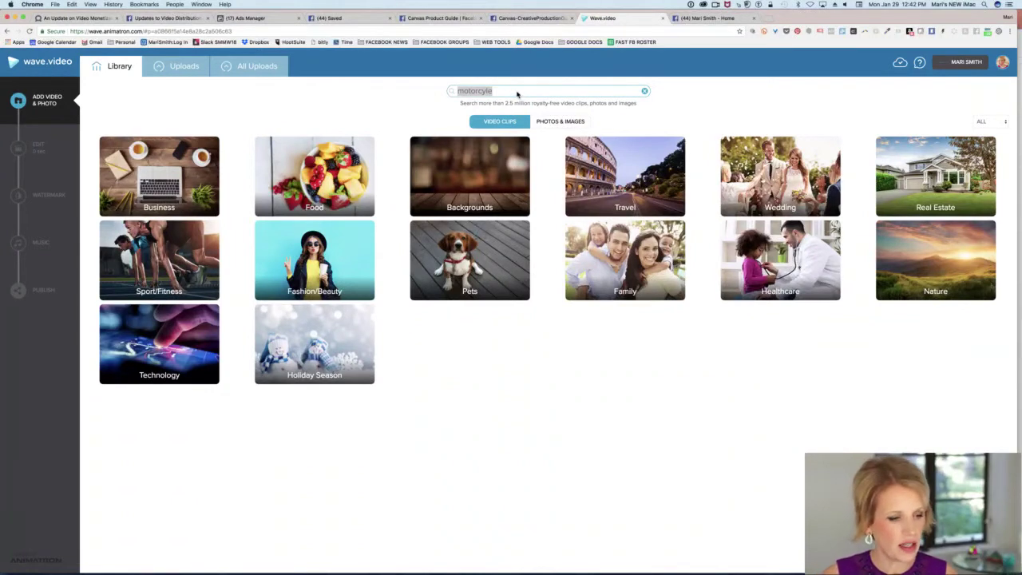
key(Return)
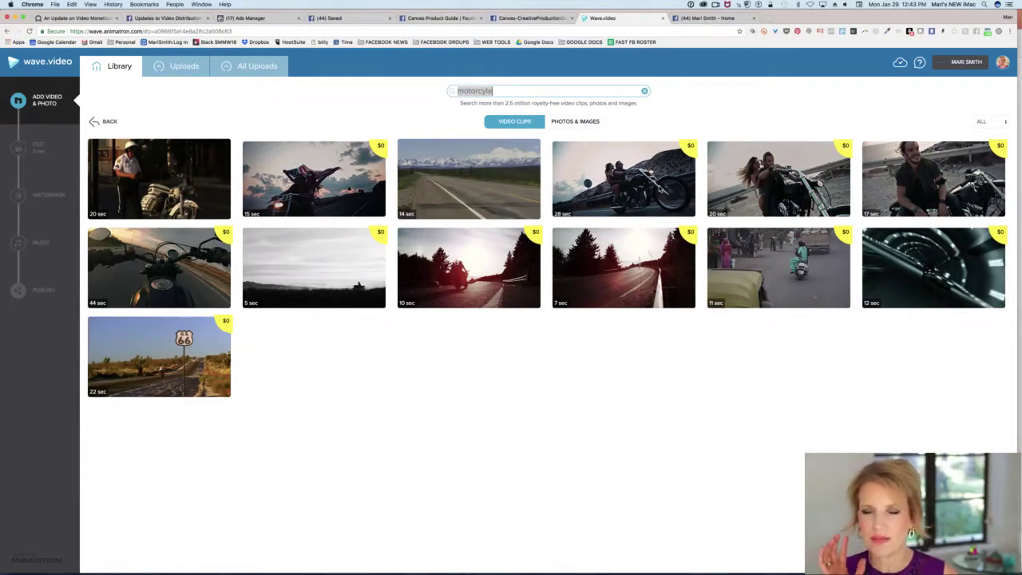
mouse_move(659, 188)
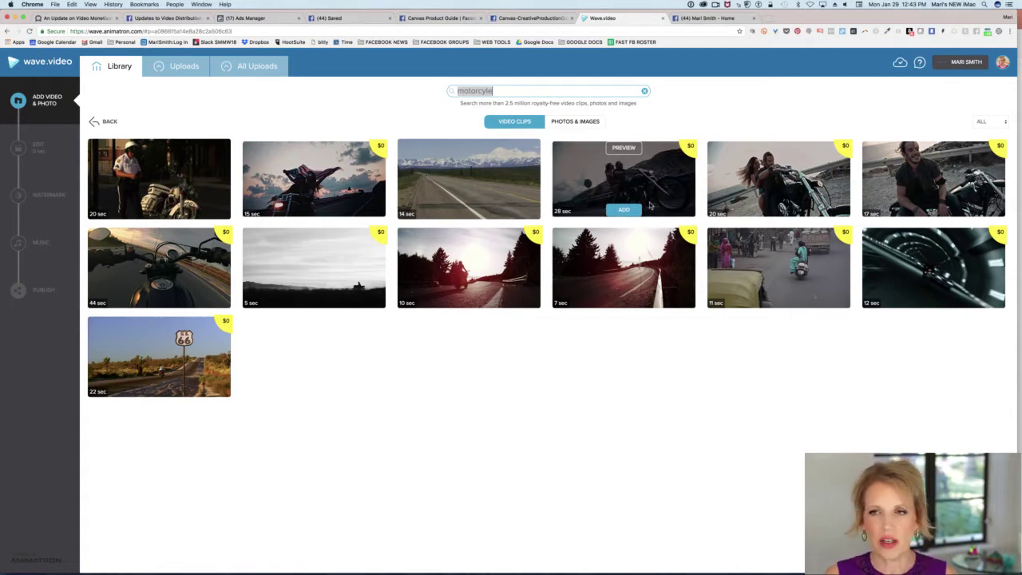
click(624, 209)
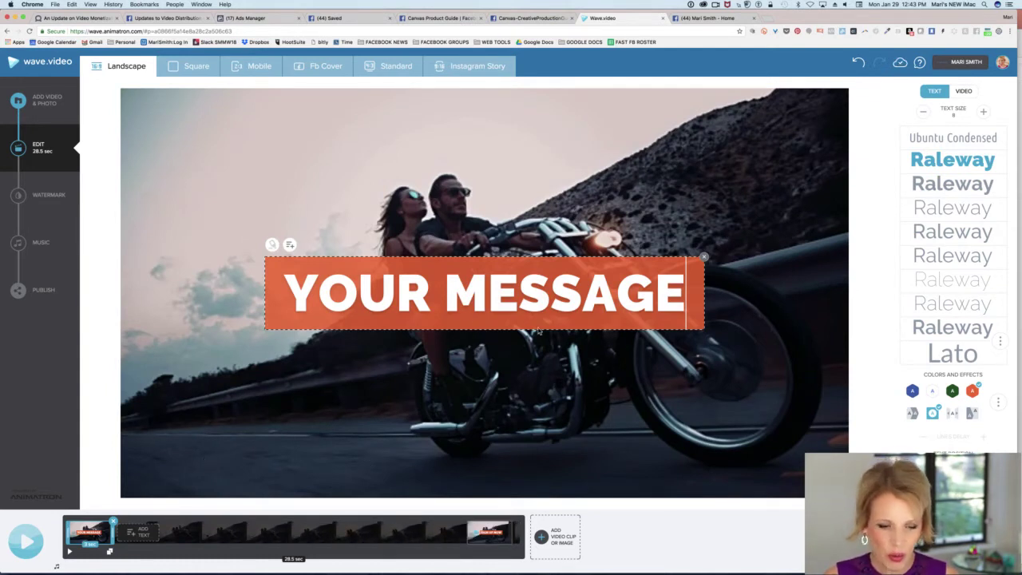
Apply the light blue swatch to the placeholder message and place it at size 7 near the lower edge of the video.
click(997, 404)
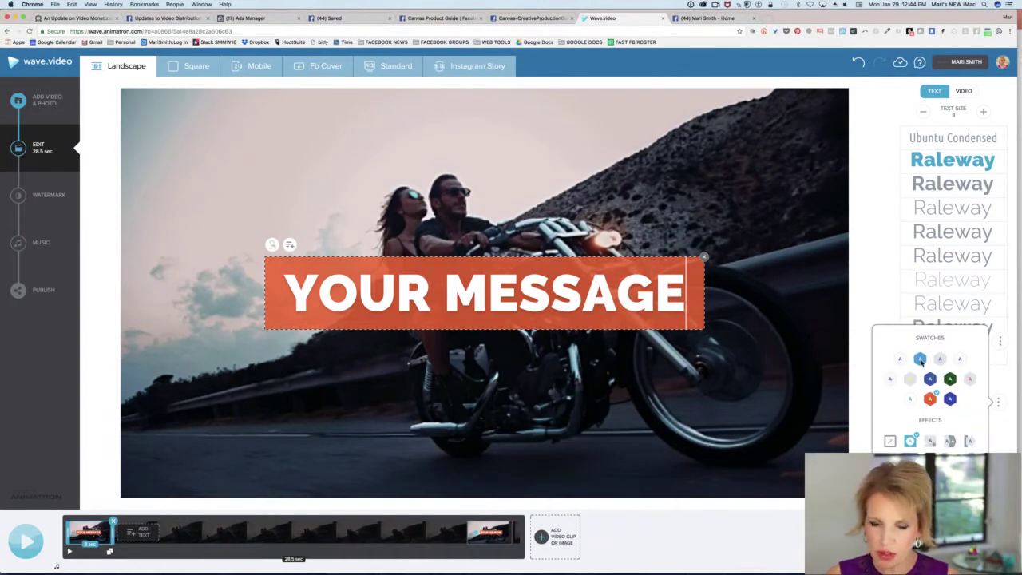
click(920, 359)
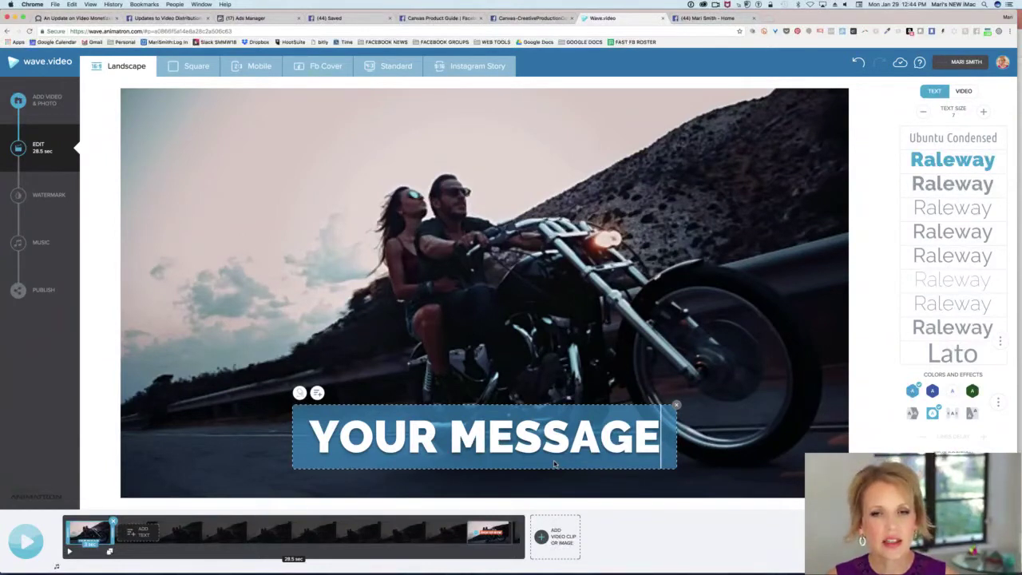
Change the message to "Go for a wild test drive today" and format it at size 6 in a lighter Raleway weight.
text(G)
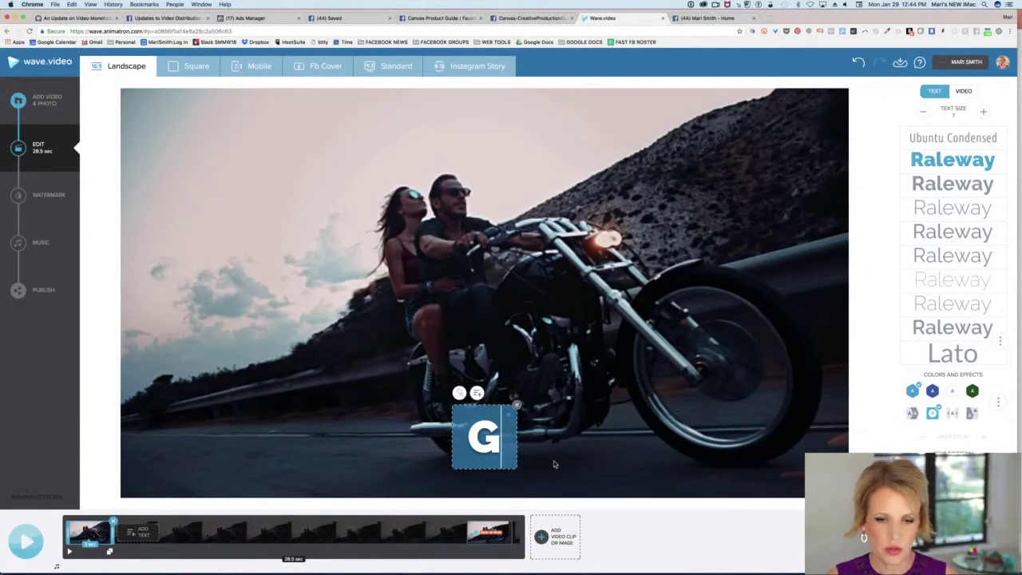
text(o for a wild drive today)
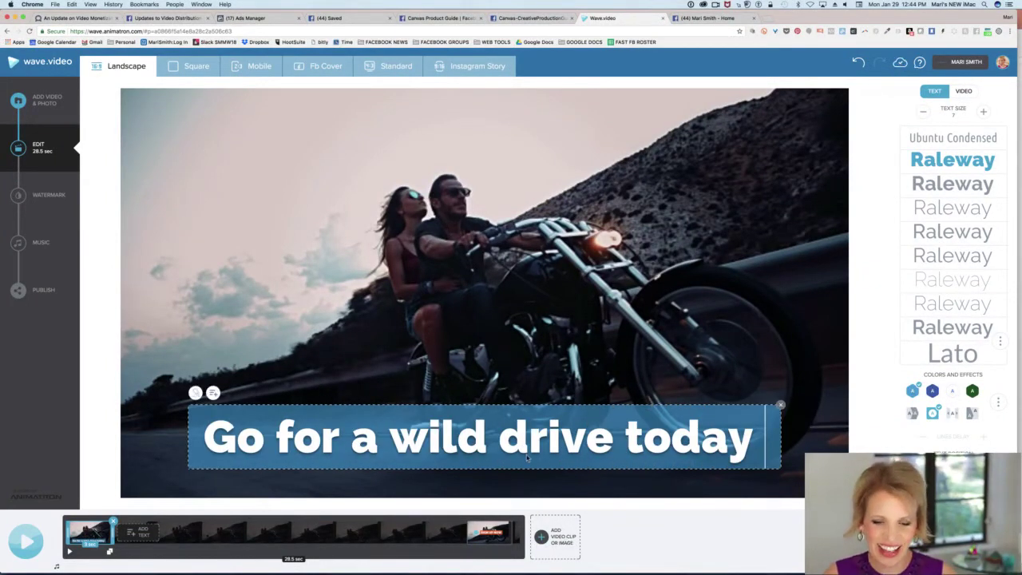
click(501, 441)
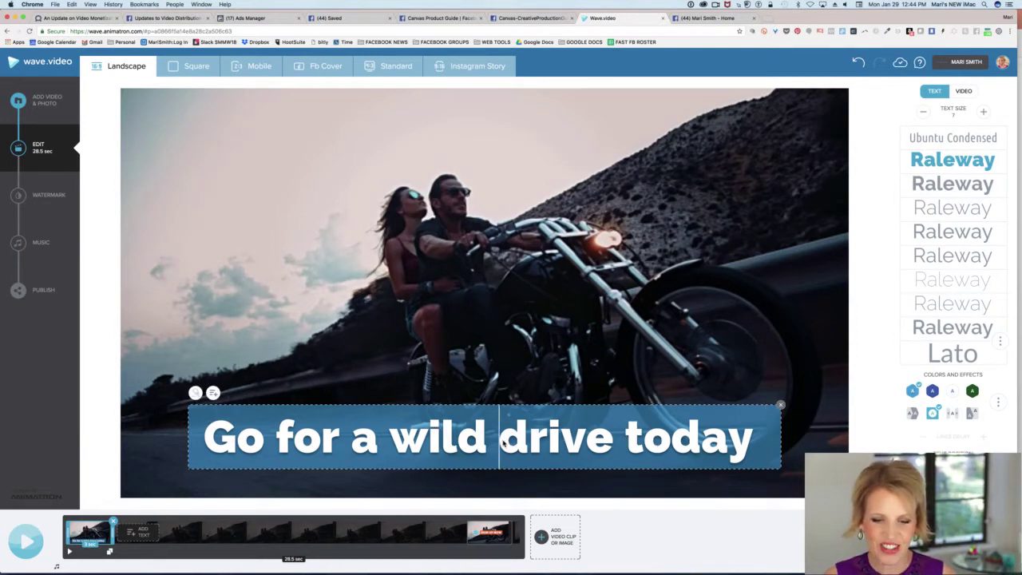
text(test)
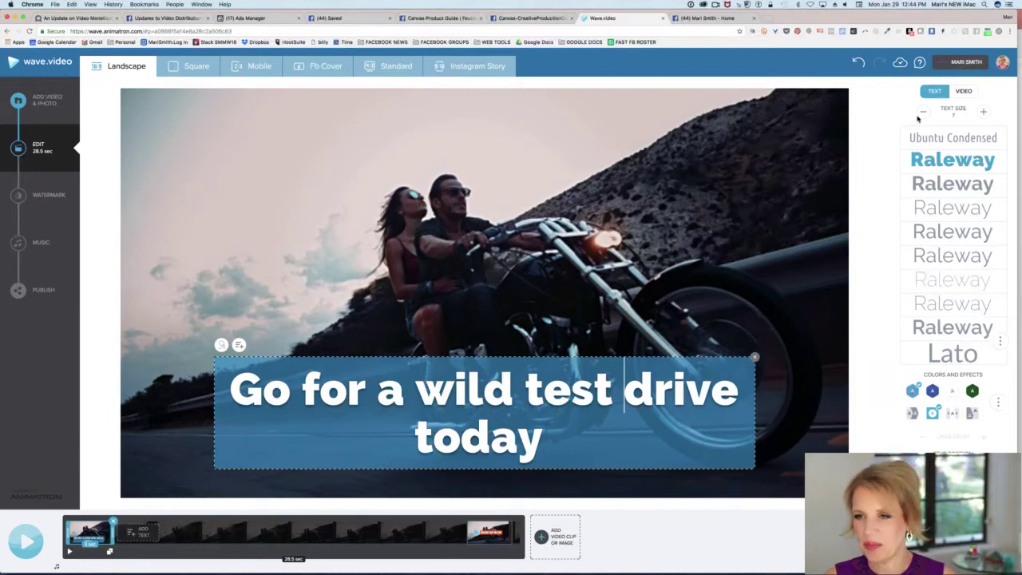
click(925, 115)
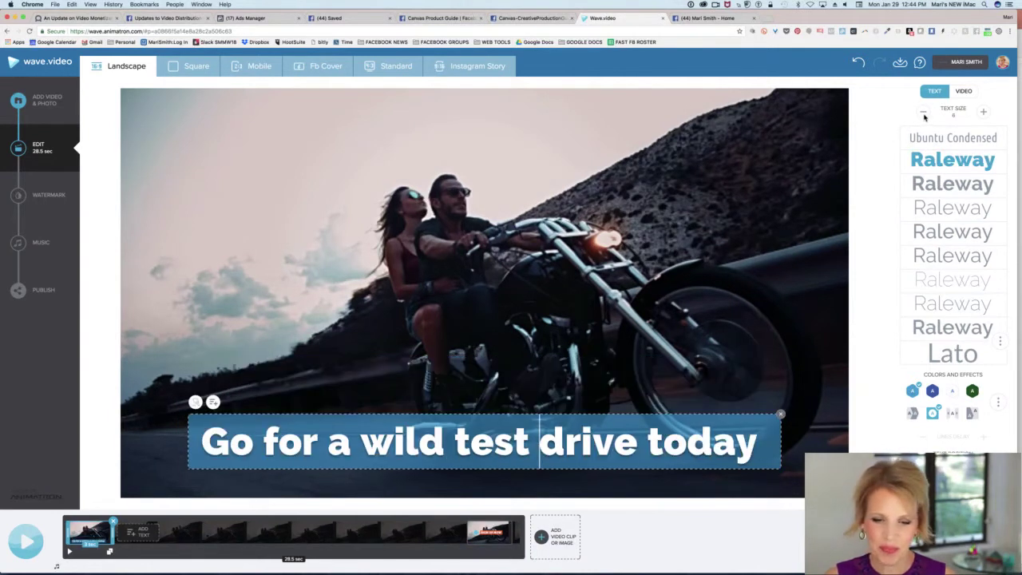
click(942, 233)
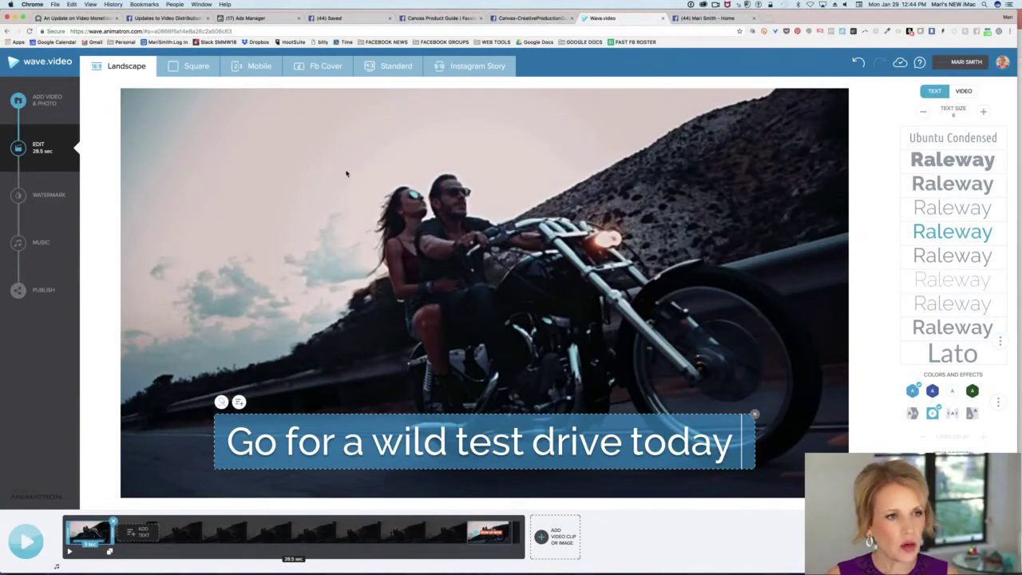
Convert the video to the square format and shift the clip left so more of the motorcycle fits the frame.
click(188, 68)
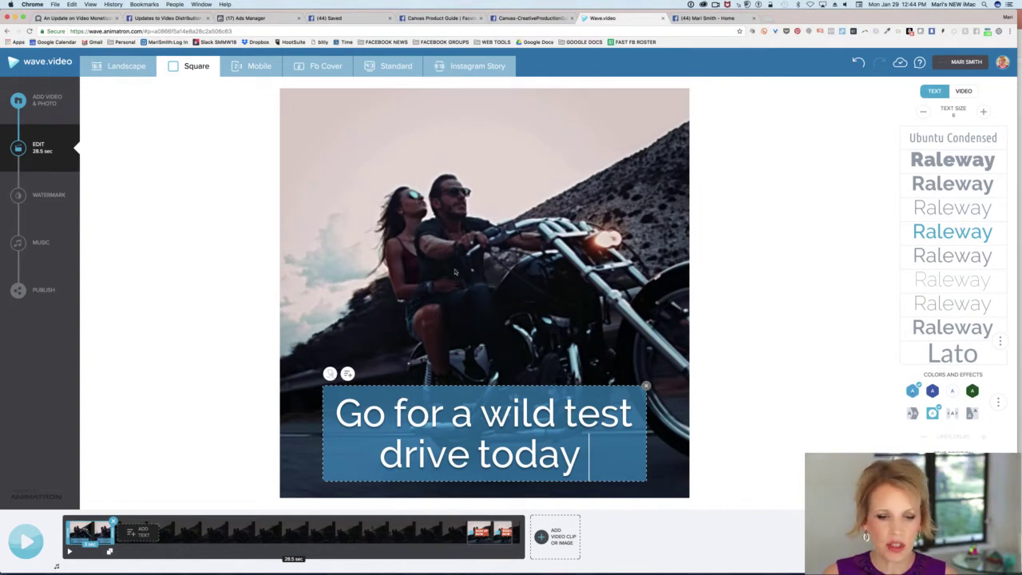
click(391, 256)
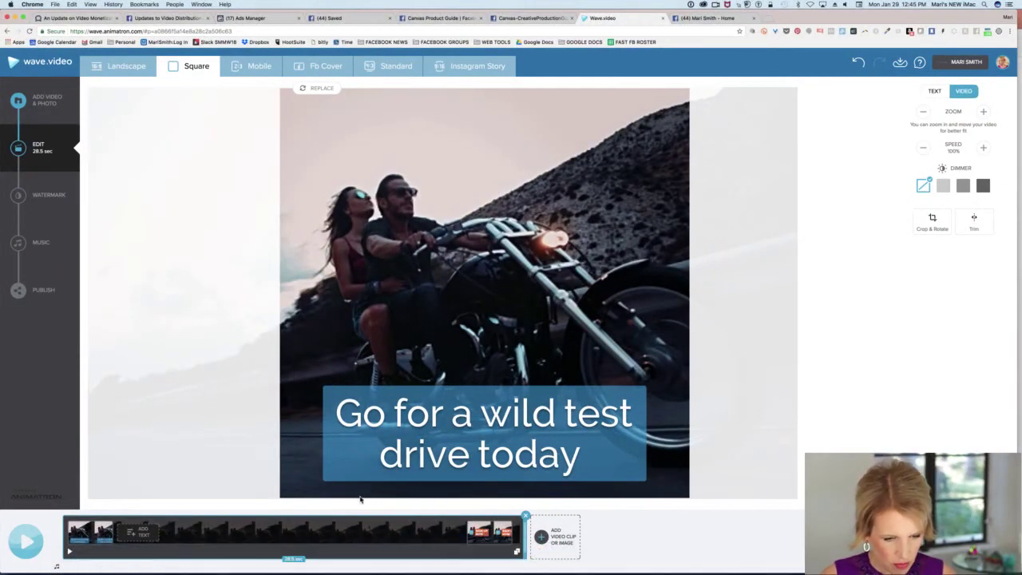
Add a second text segment after the first one on the timeline, reading "Visit us today".
click(137, 538)
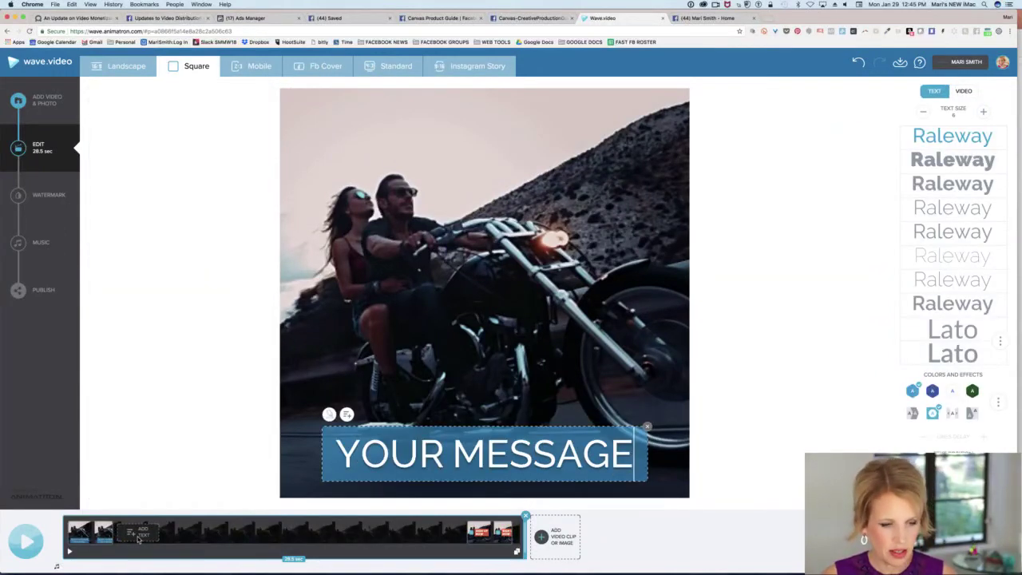
click(138, 538)
text(V)
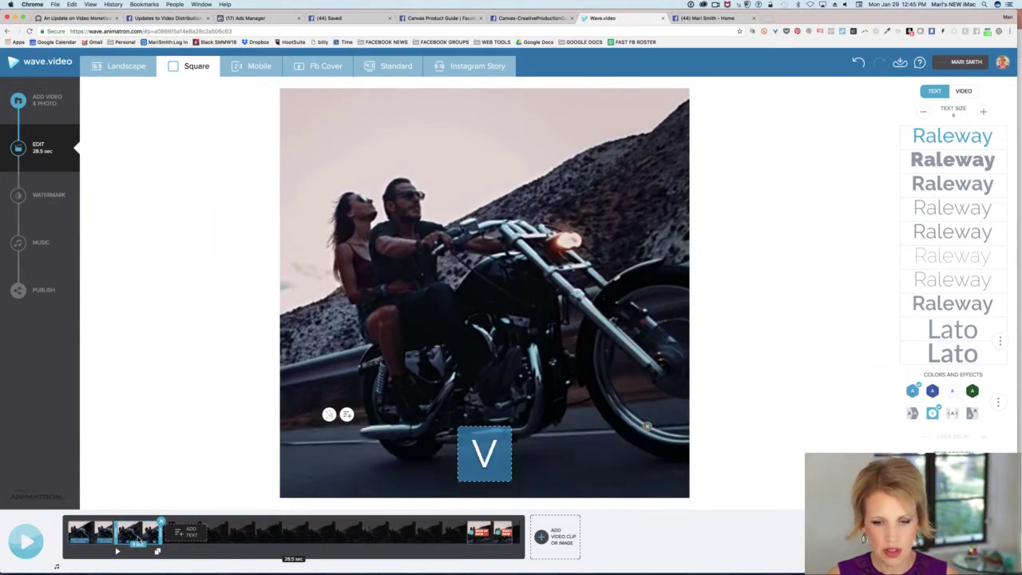
text(isit us today)
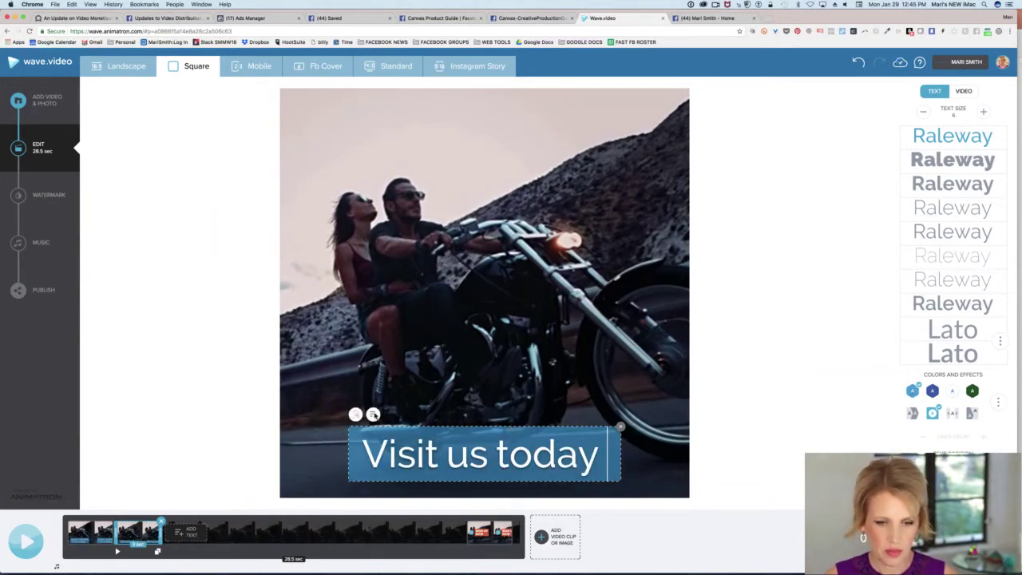
Add a subtitle reading "awesomebike.com" beneath the "Visit us today" text.
click(373, 415)
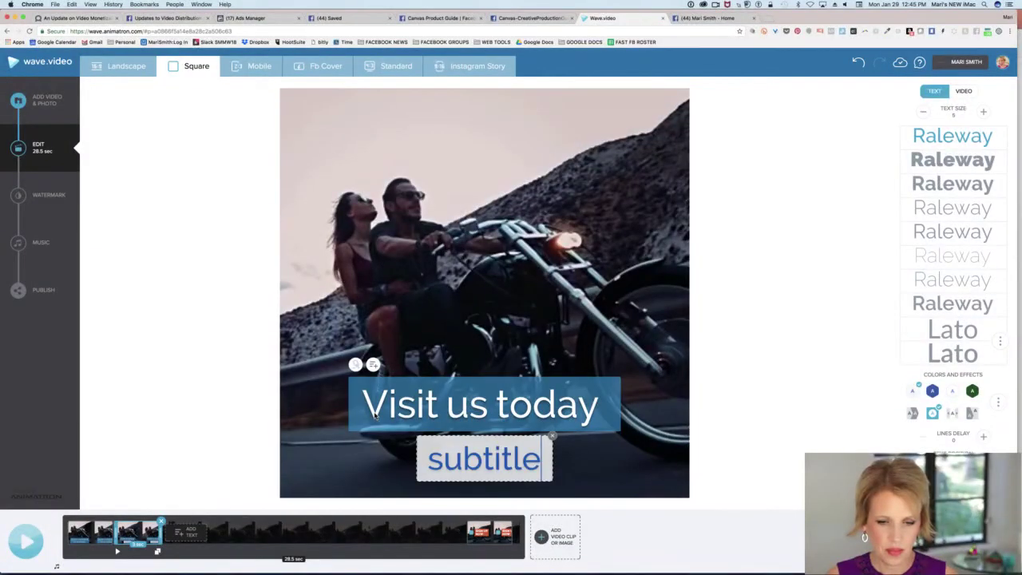
text(a)
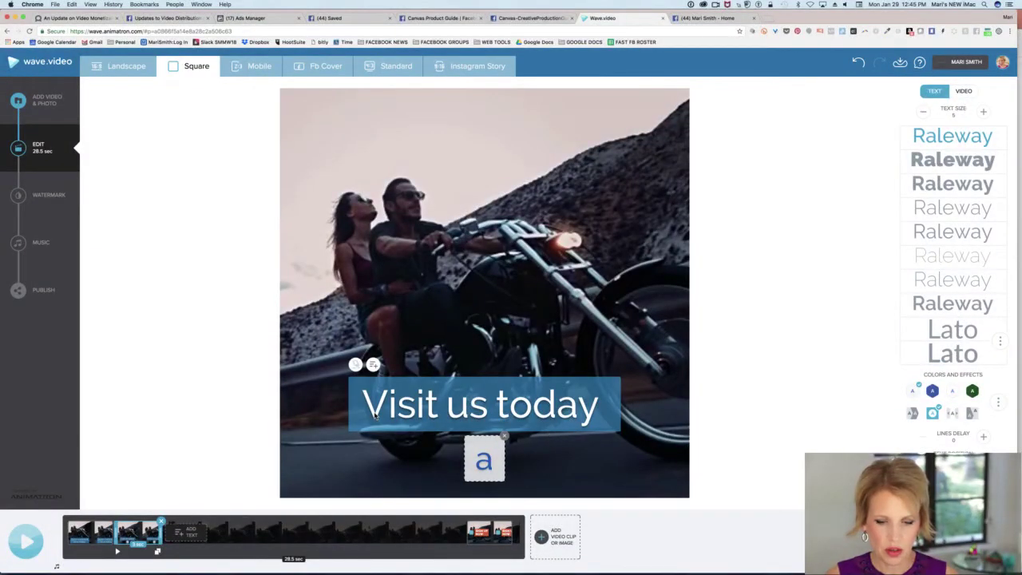
text(wesome bike.s)
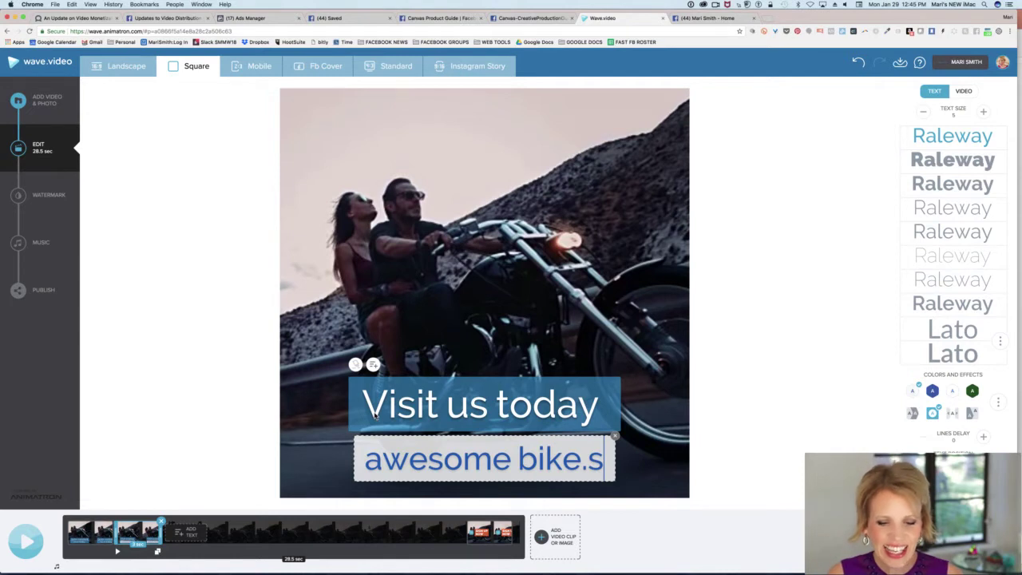
text(omc)
click(486, 462)
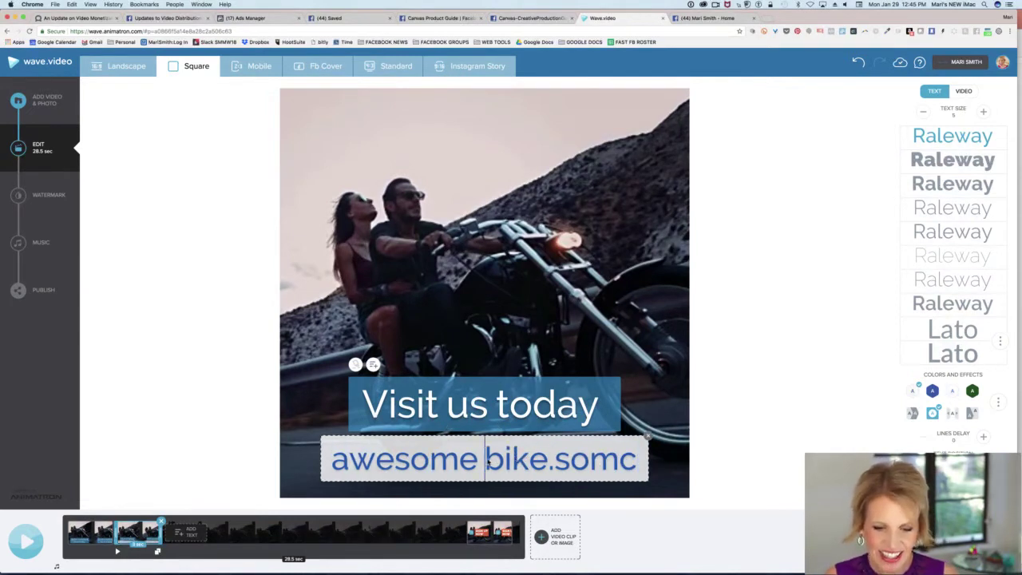
key(BackSpace)
key(Right)
key(Right)
key(Right)
key(Right)
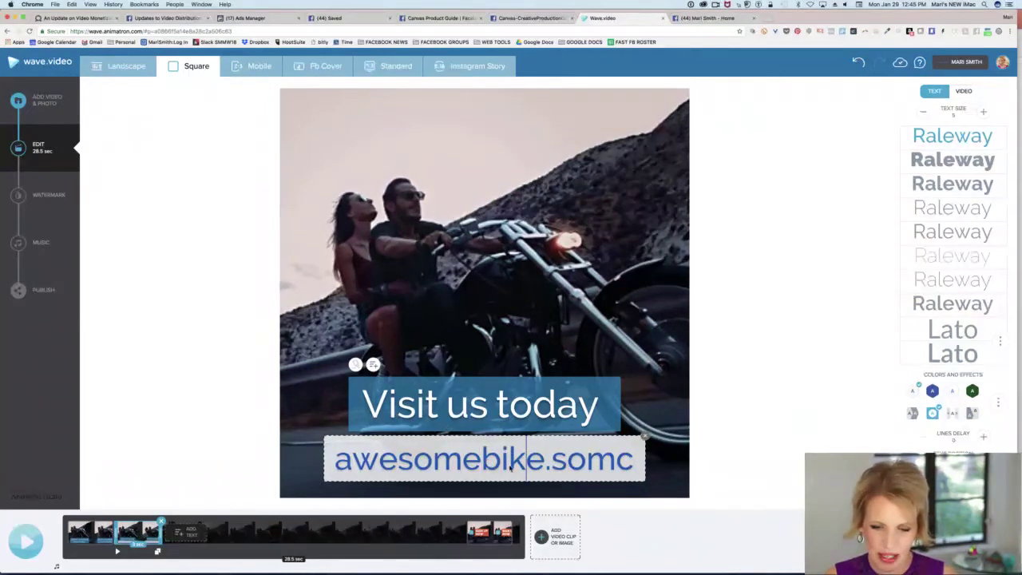
click(566, 461)
key(BackSpace)
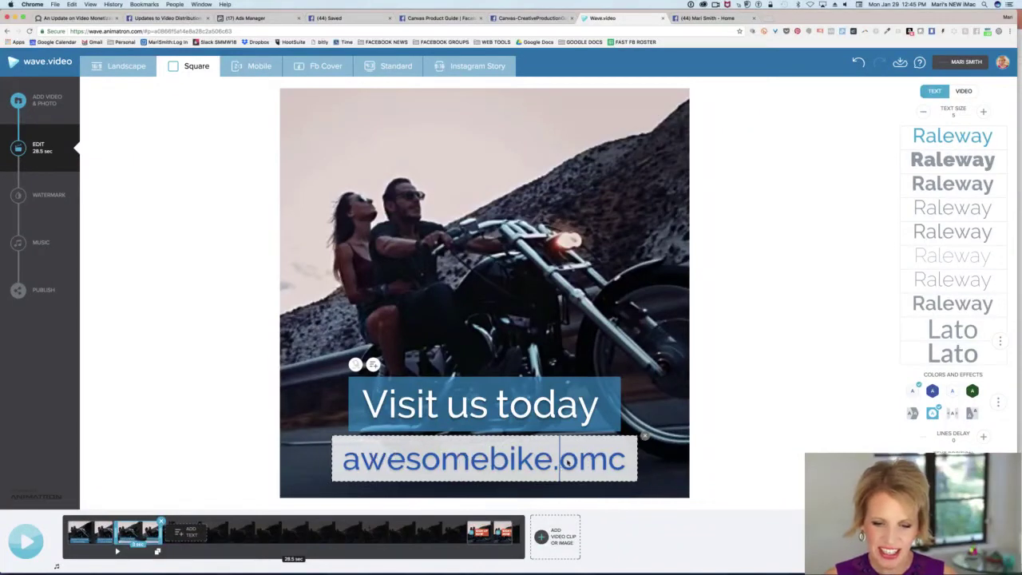
key(BackSpace)
text(j)
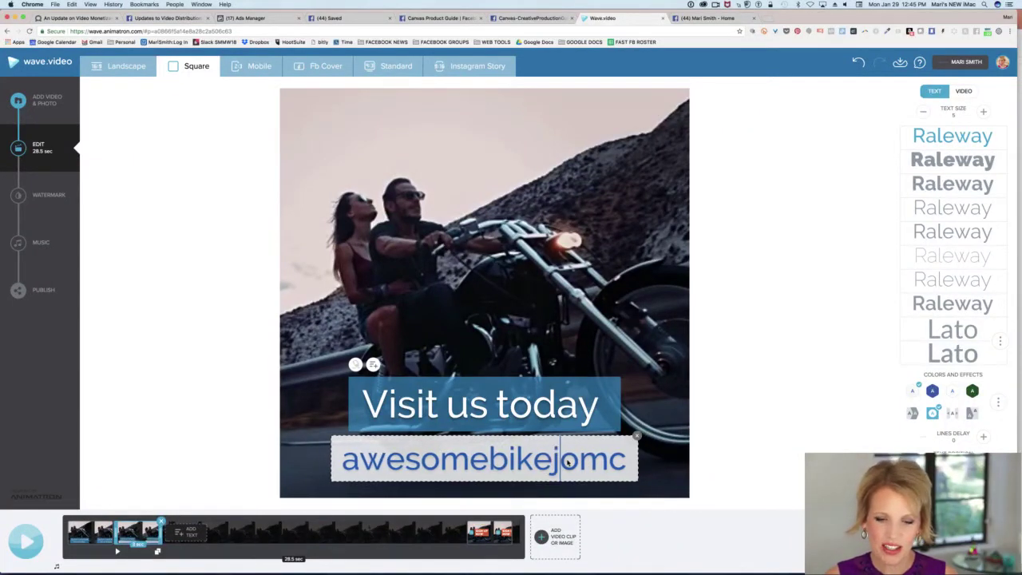
key(BackSpace)
text(.com)
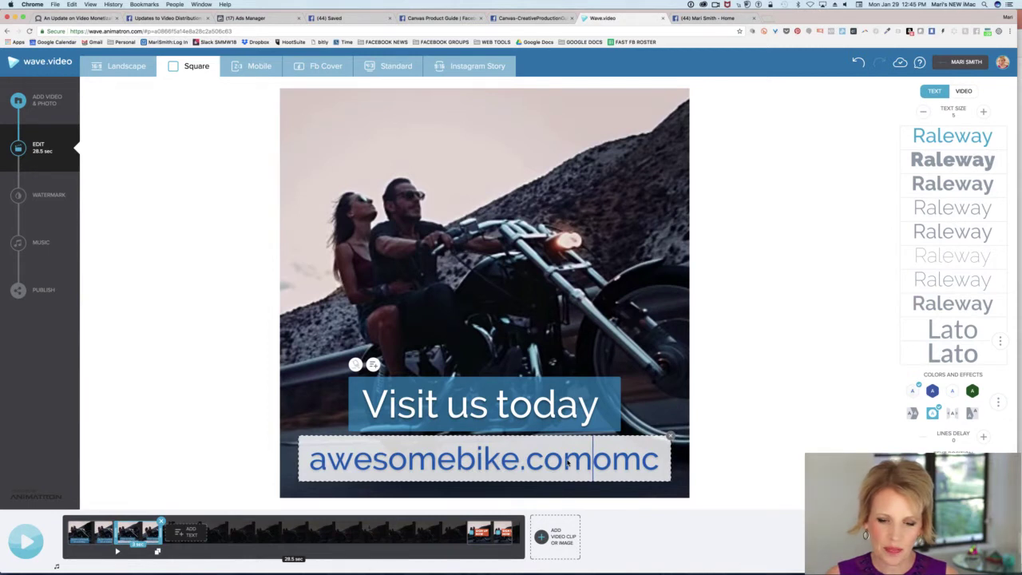
key(Delete)
key(Delete)
key(Delete)
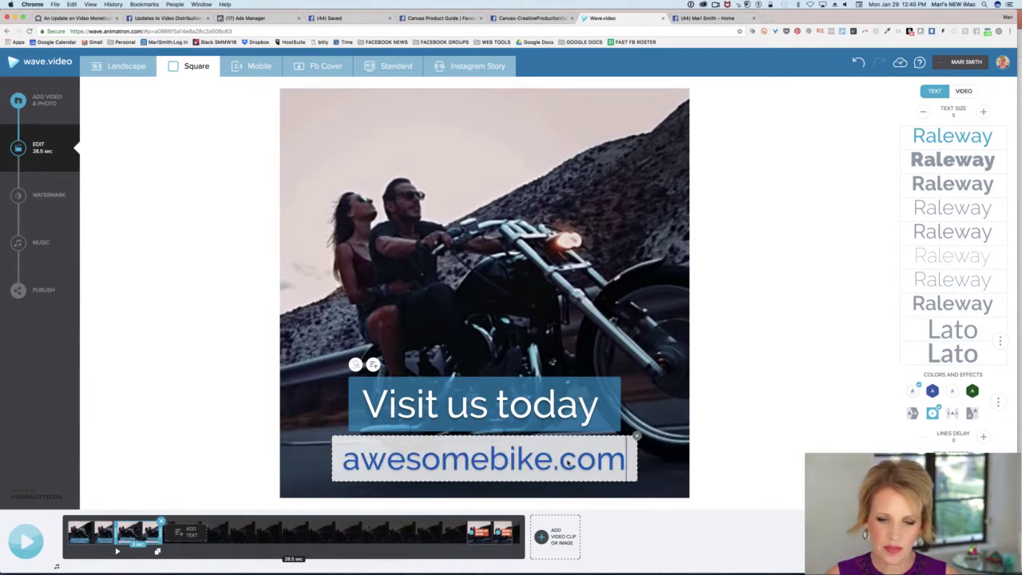
Reduce the awesomebike.com subtitle to size 3 and give it the orange swatch.
click(925, 113)
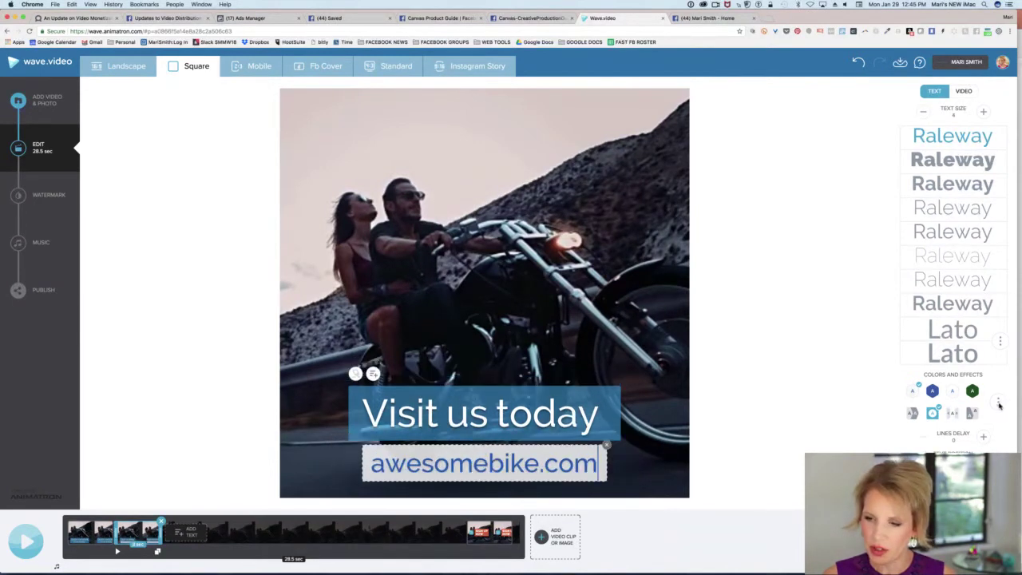
click(998, 404)
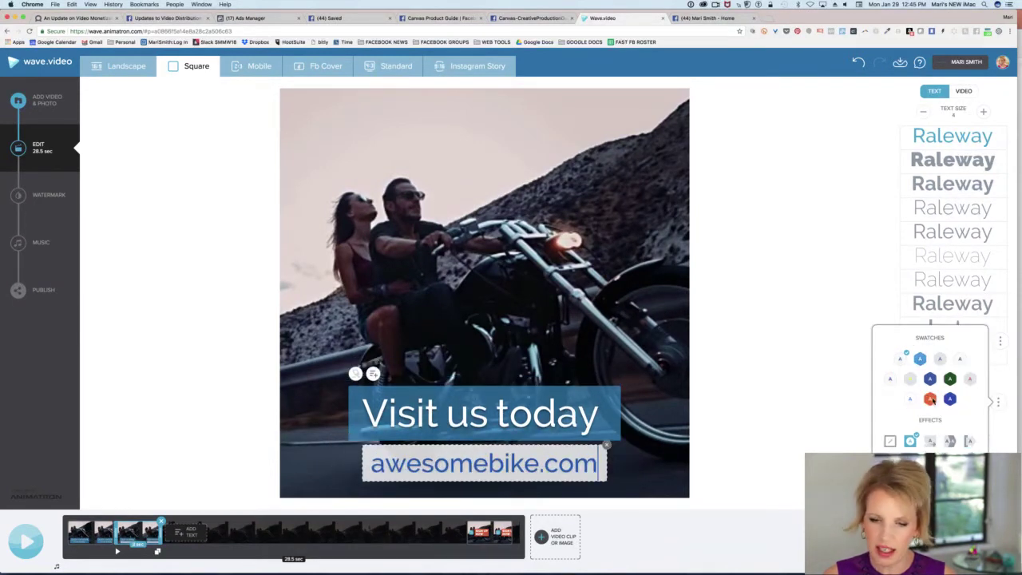
click(925, 113)
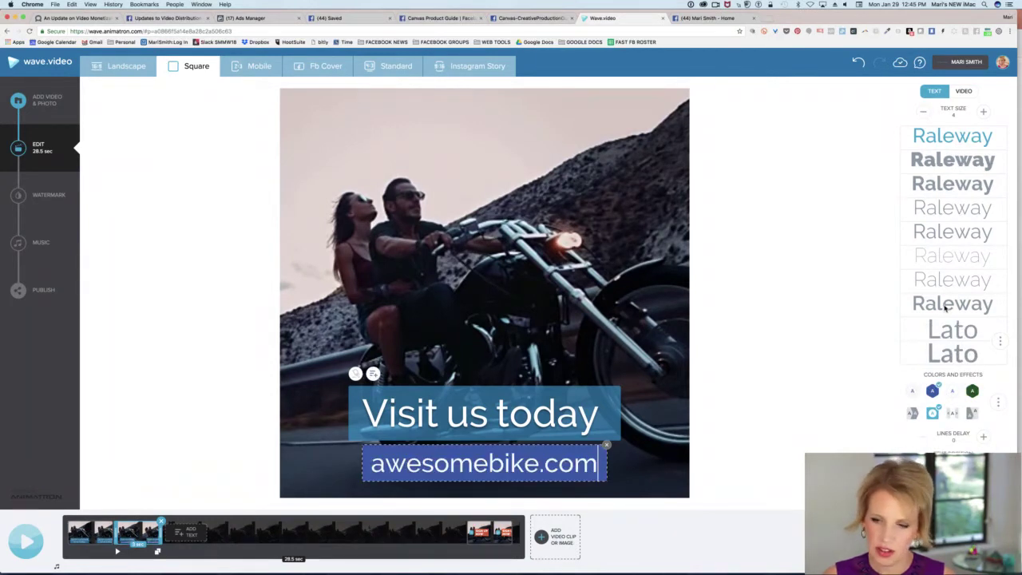
click(998, 404)
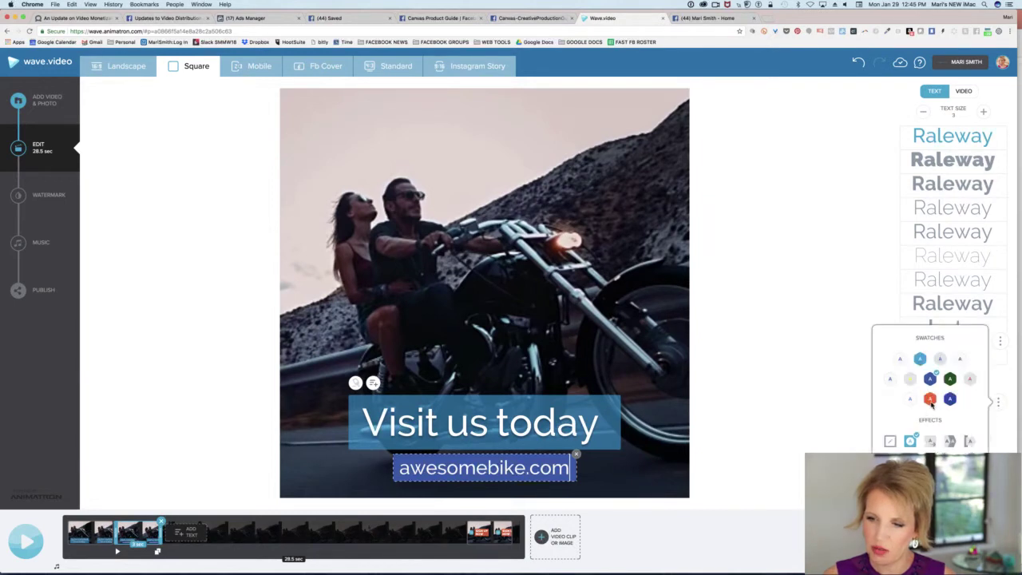
click(930, 399)
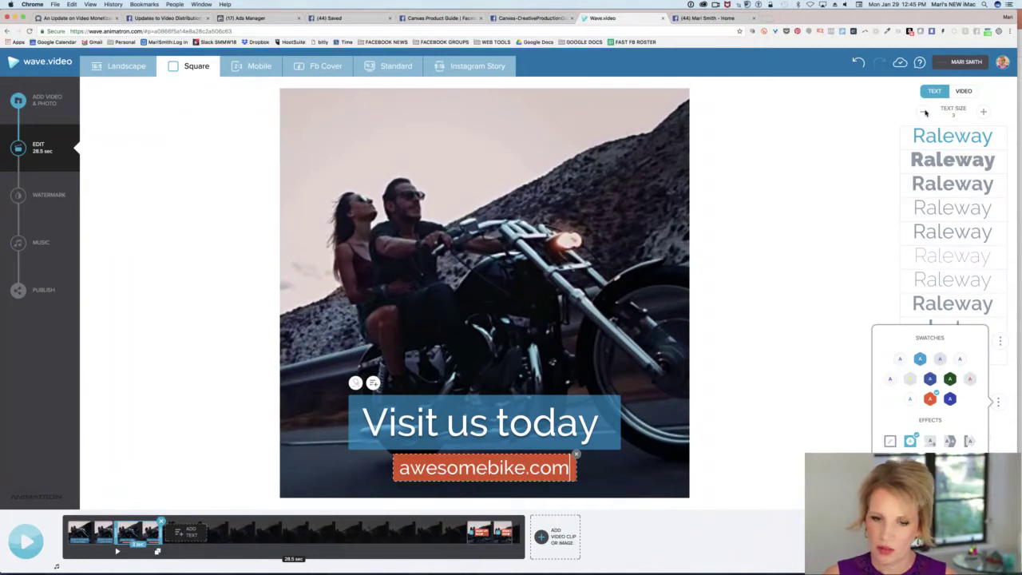
click(894, 148)
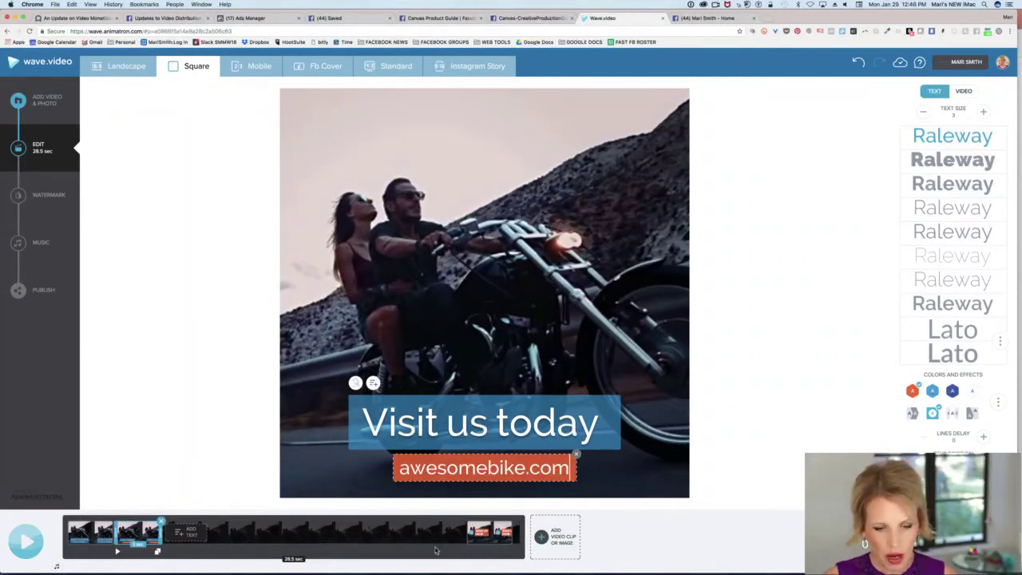
Shorten the motorcycle clip on the timeline to 8.5 seconds and select the closing "SIGN UP NOW" text segment.
click(964, 91)
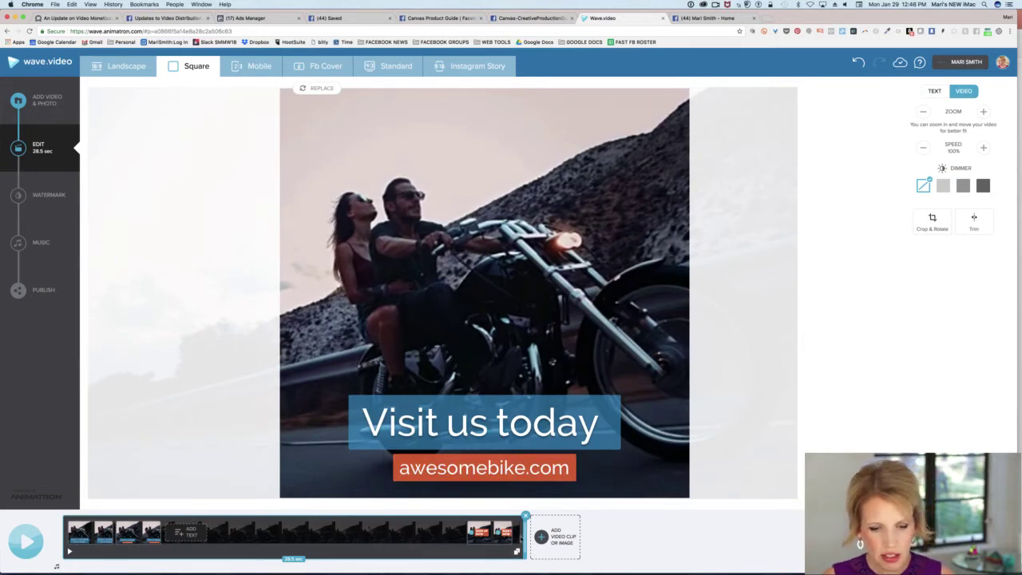
drag(523, 535, 206, 540)
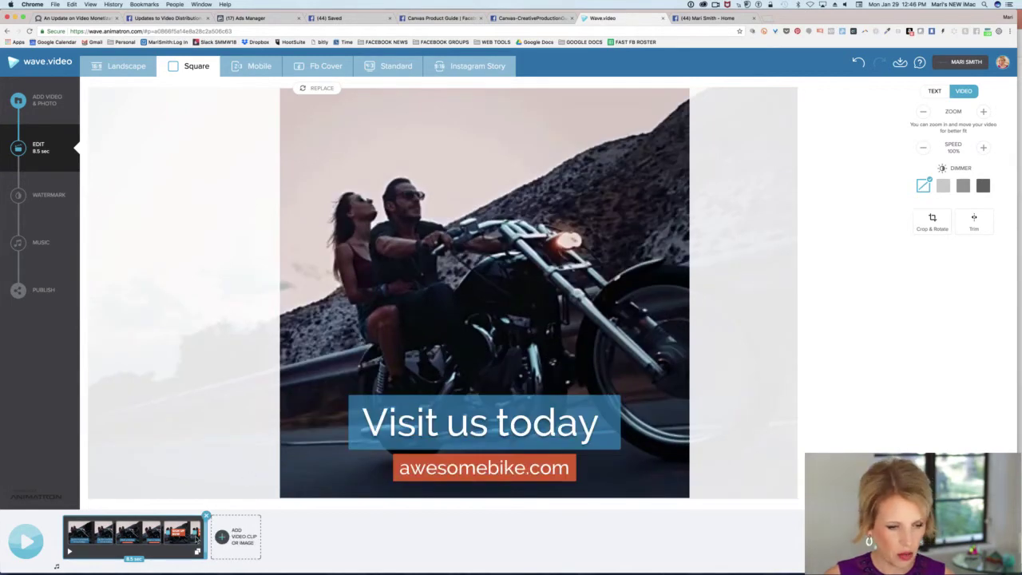
click(179, 550)
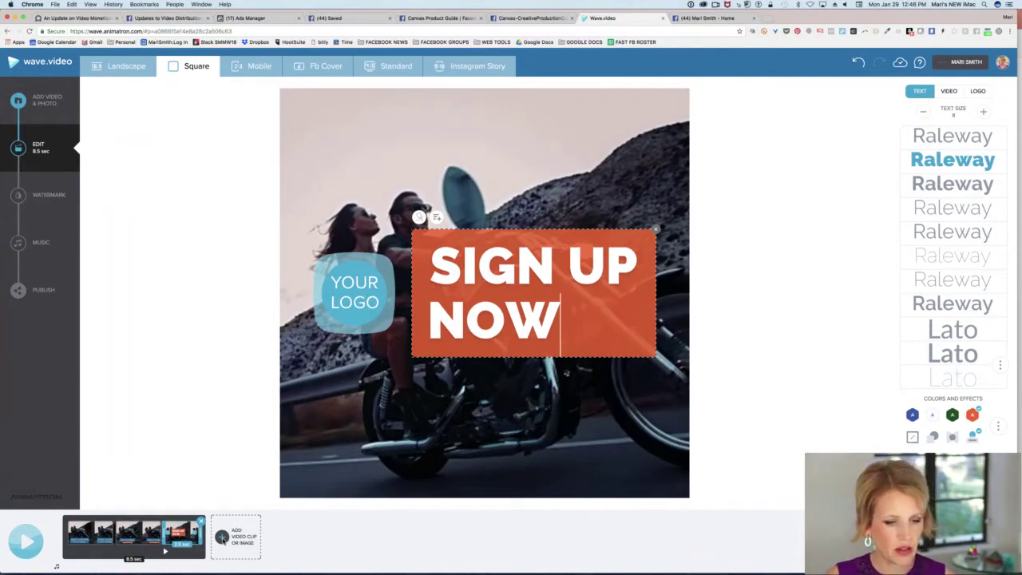
Open the library for adding another clip and view the motorcycle search under both video clips and photos and images.
click(239, 549)
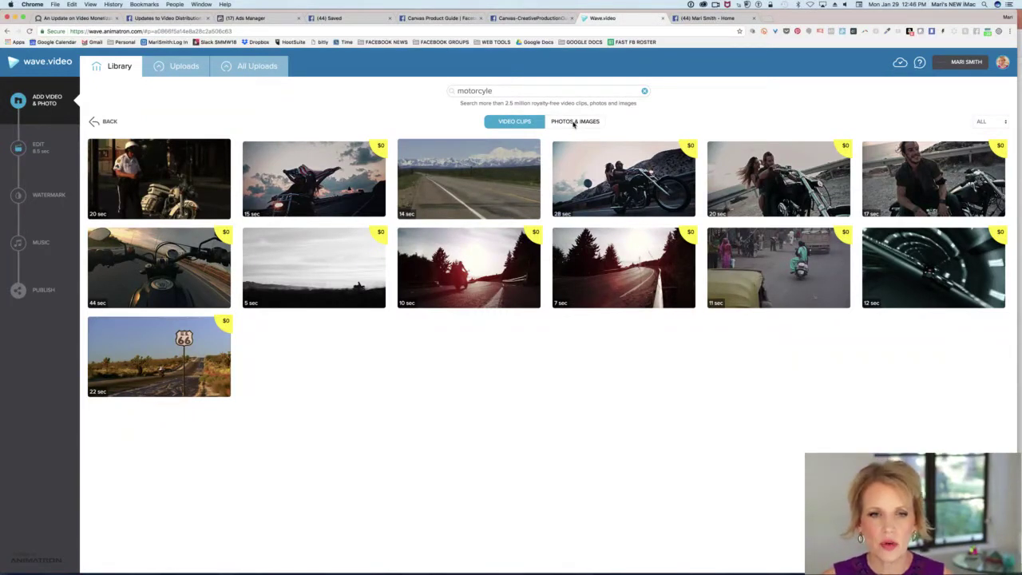
click(573, 122)
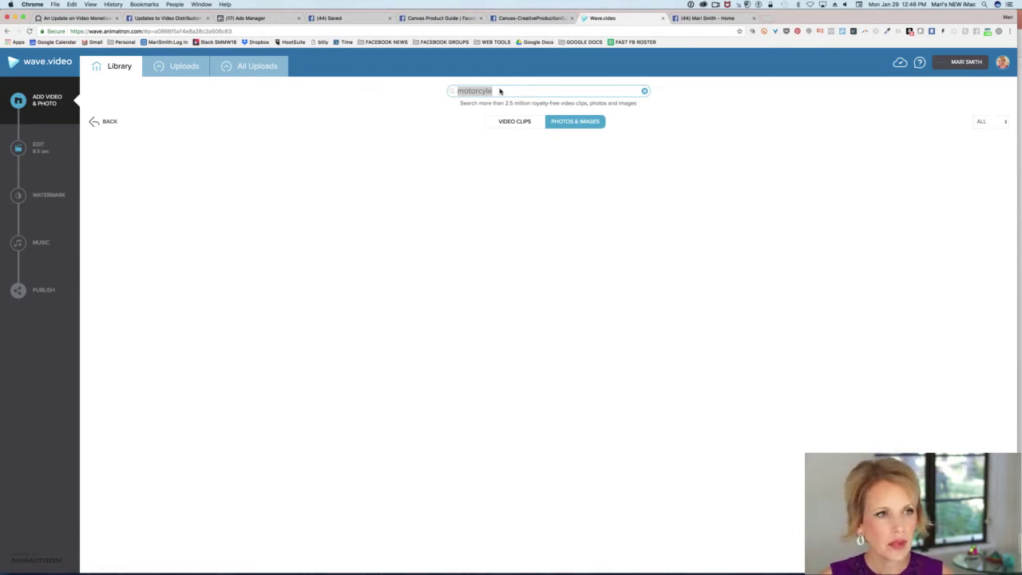
Switch to PowerPoint, add "app" after "Intro/outro for Creator" on the live demos slide, and return to Wave.video.
key(super+Tab)
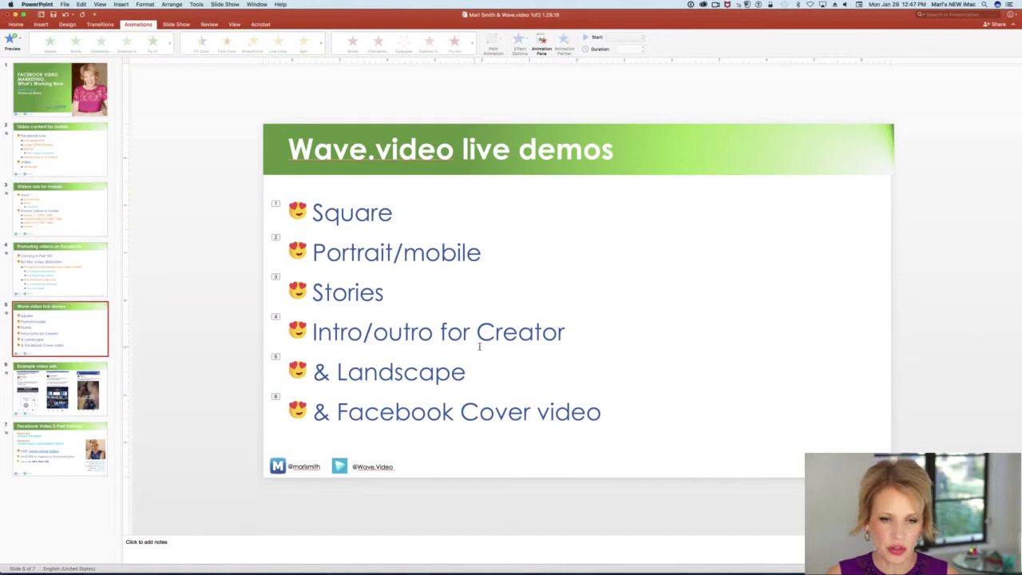
click(573, 327)
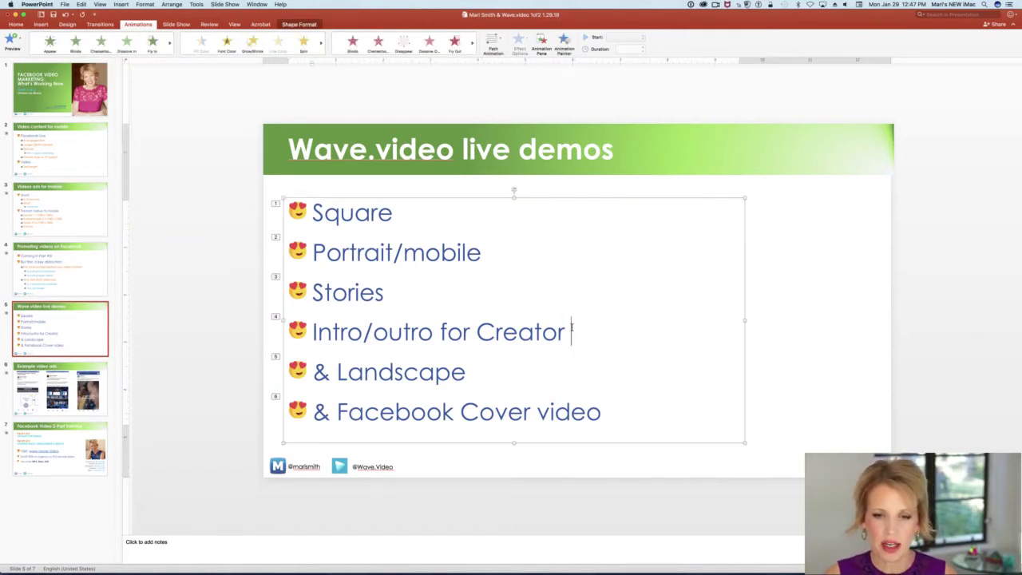
text(app)
click(249, 317)
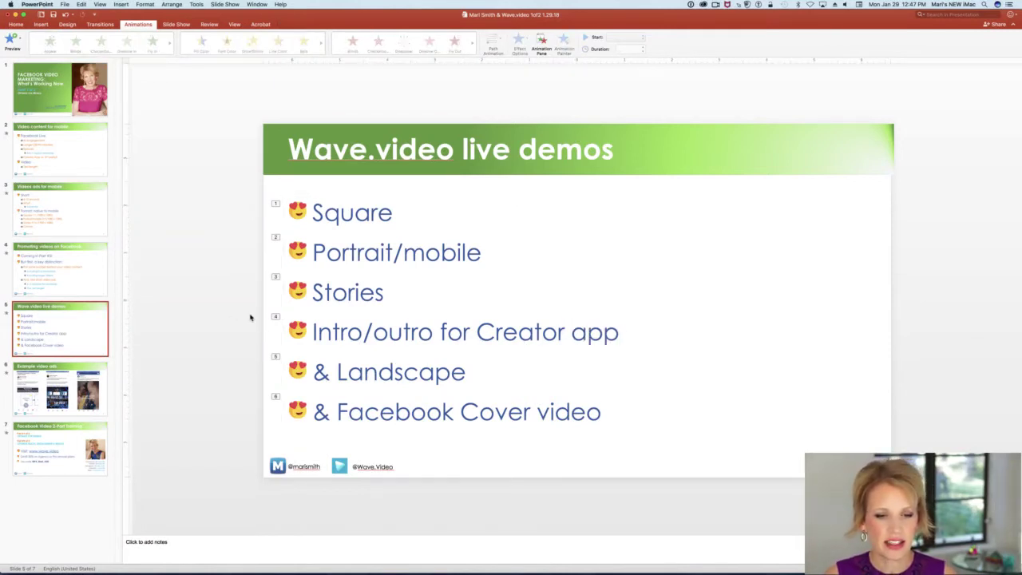
key(super+Tab)
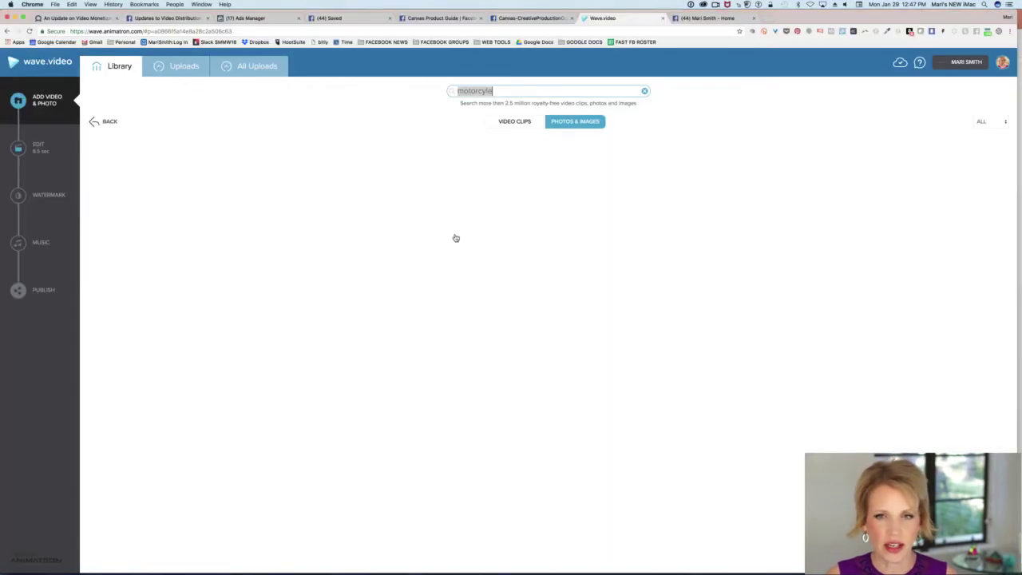
Leave the image search and look over the music library's royalty-free audio categories.
click(560, 92)
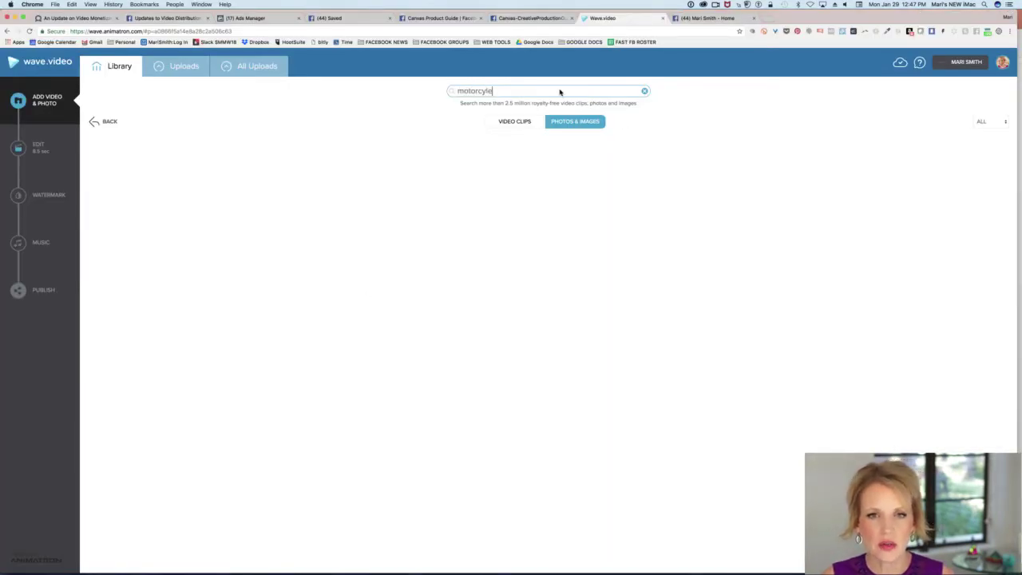
click(36, 152)
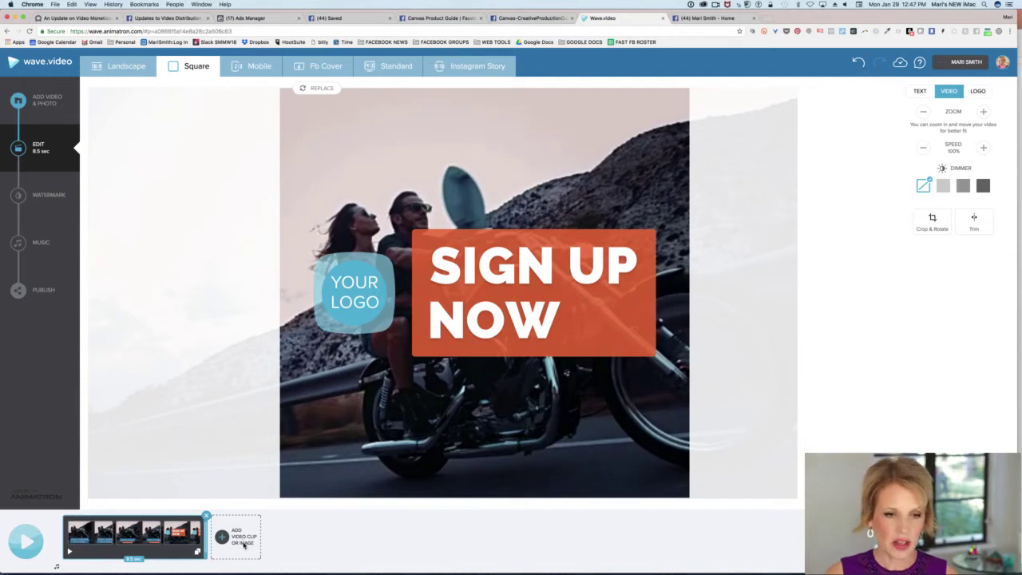
click(44, 248)
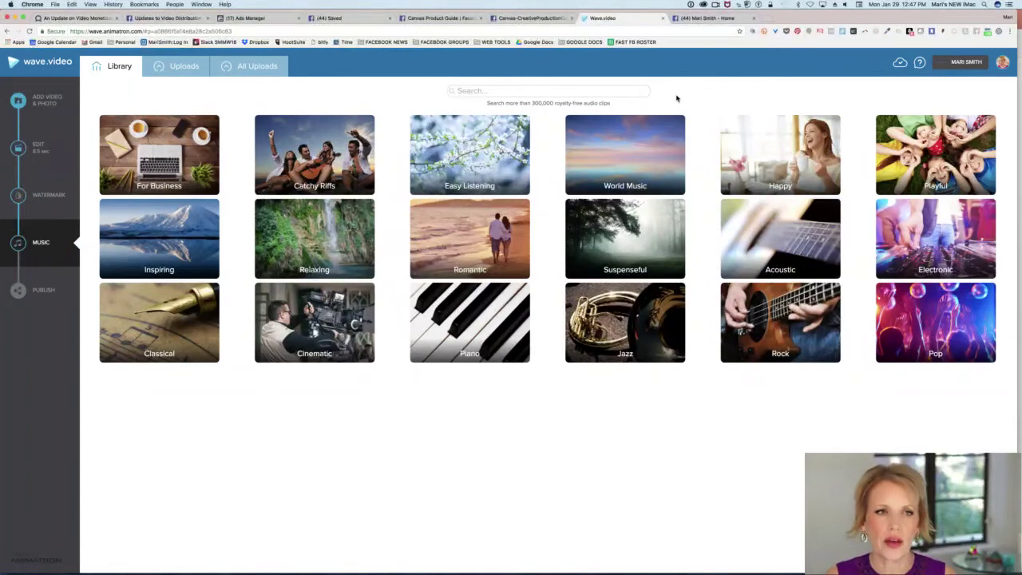
key(super+Tab)
key(super+Tab)
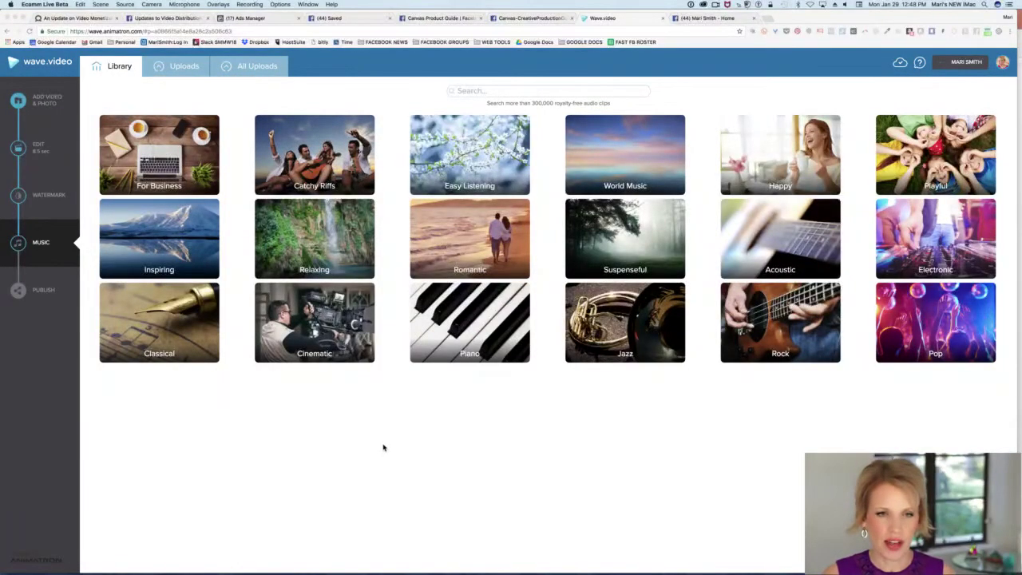
click(383, 447)
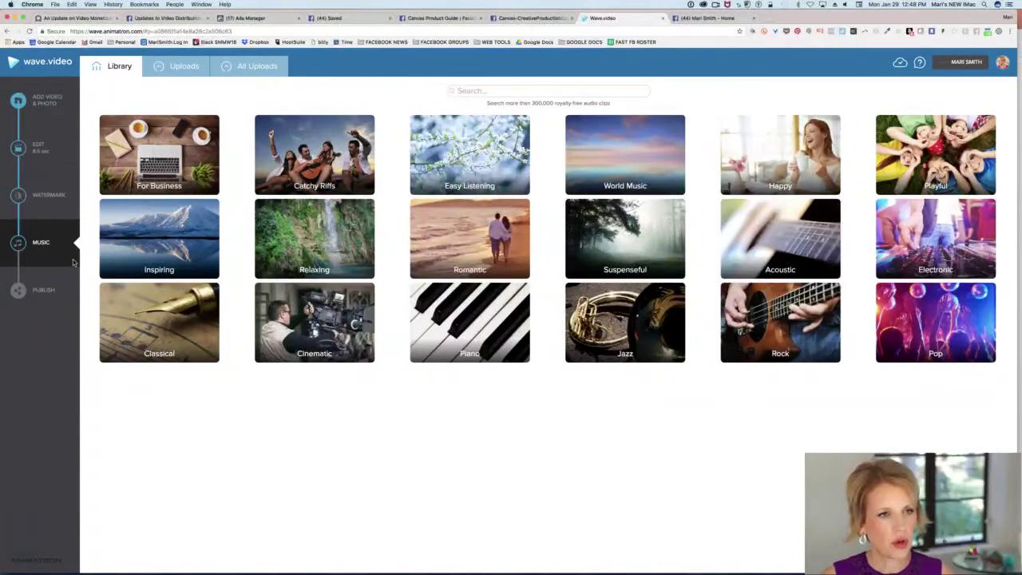
Return to editing the video and play the square version from the start.
click(38, 152)
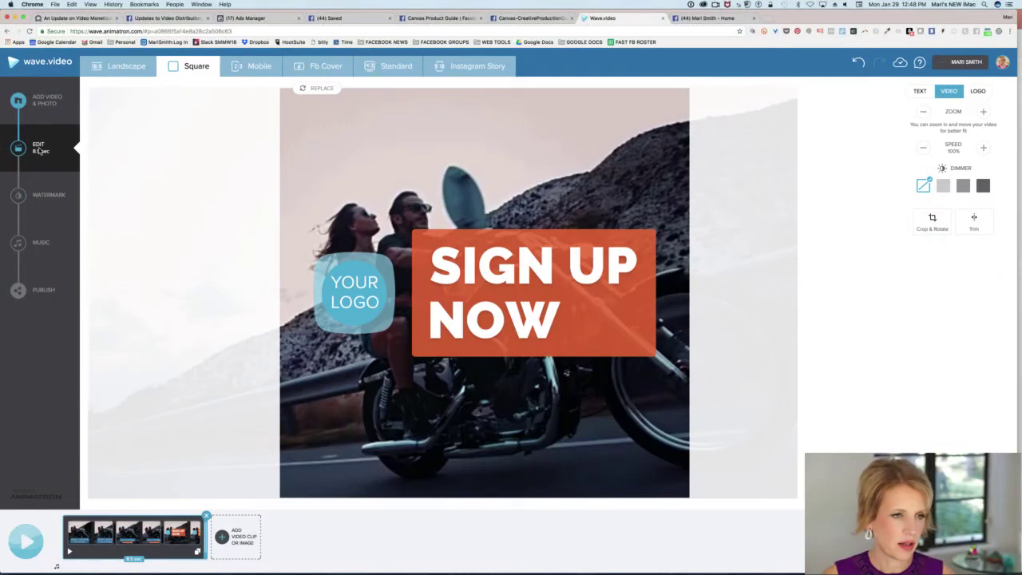
click(26, 543)
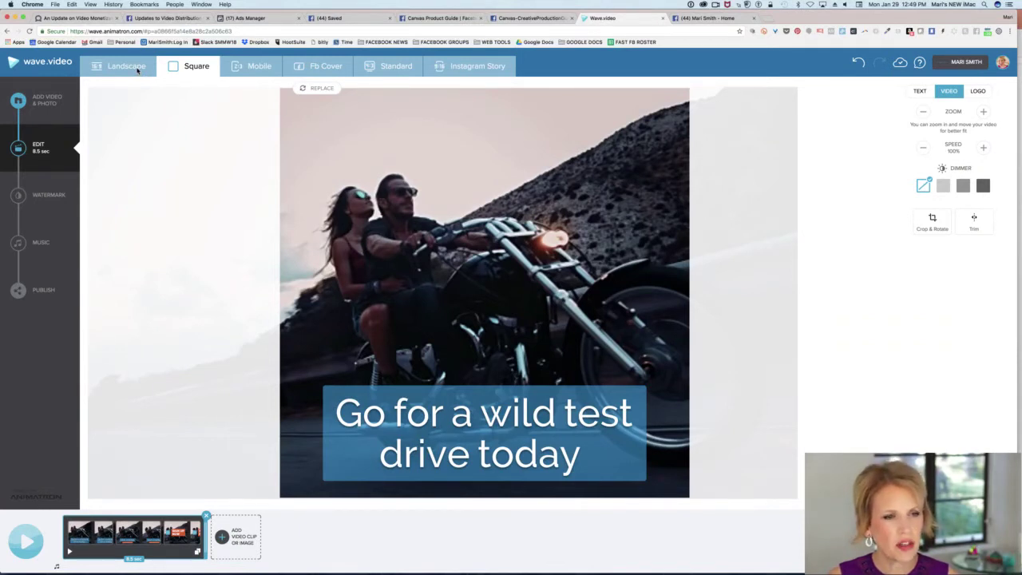
Check how the first text segment, "Go for a wild test drive today", looks in the Landscape and Mobile formats.
click(137, 70)
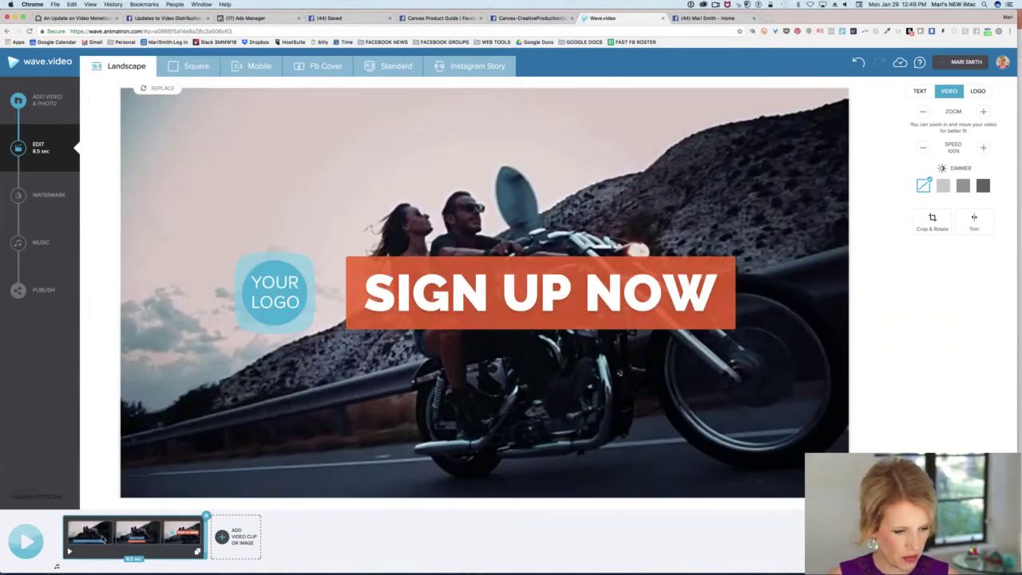
click(103, 540)
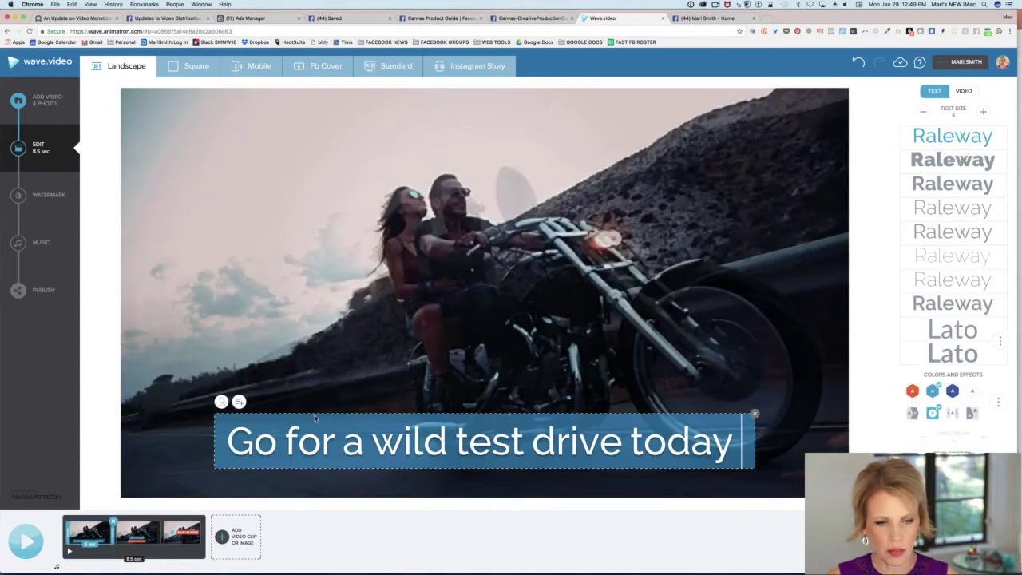
click(259, 66)
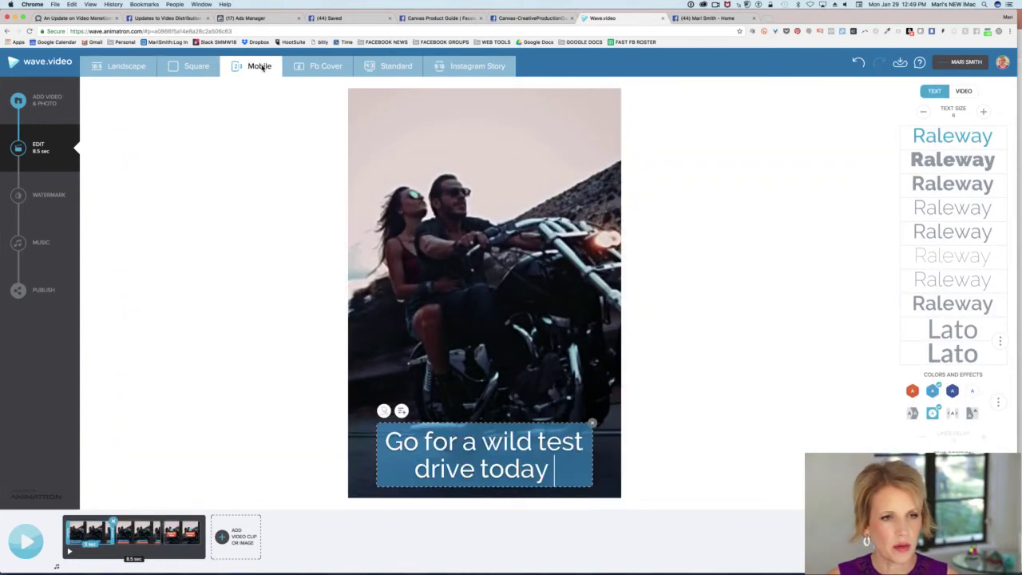
Reduce the "Go for a wild test drive today" text to size 2 in Fb Cover format and size 5 in Standard format.
click(322, 68)
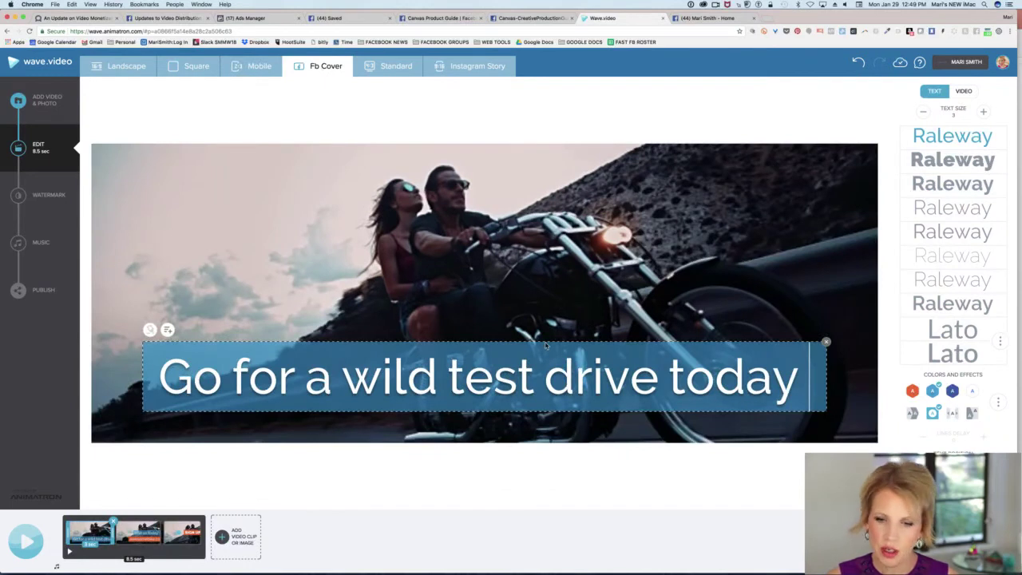
click(926, 113)
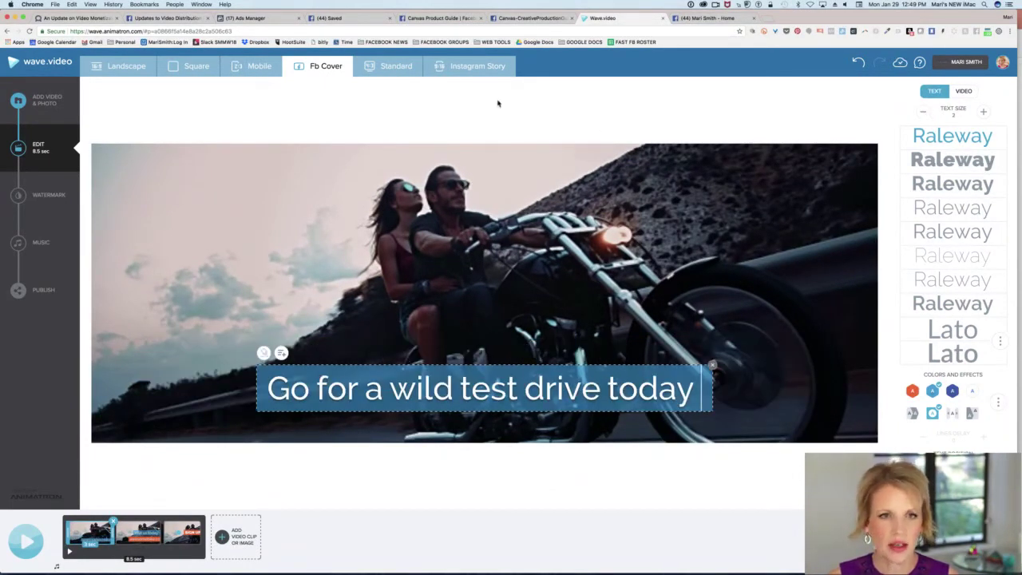
click(396, 66)
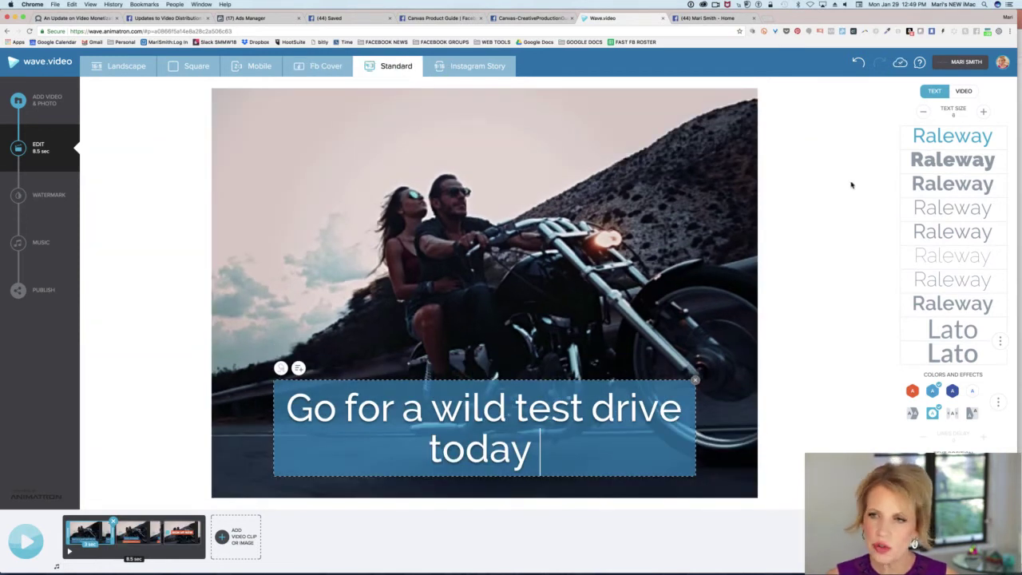
click(924, 112)
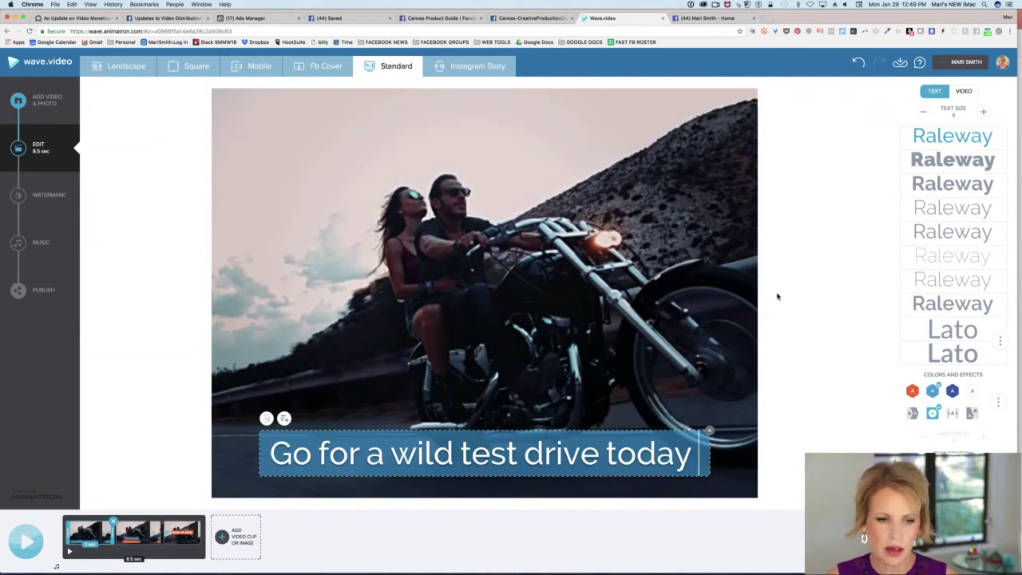
Reduce the "Go for a wild test drive today" text to size 5 in Instagram Story format and preview the video.
click(467, 67)
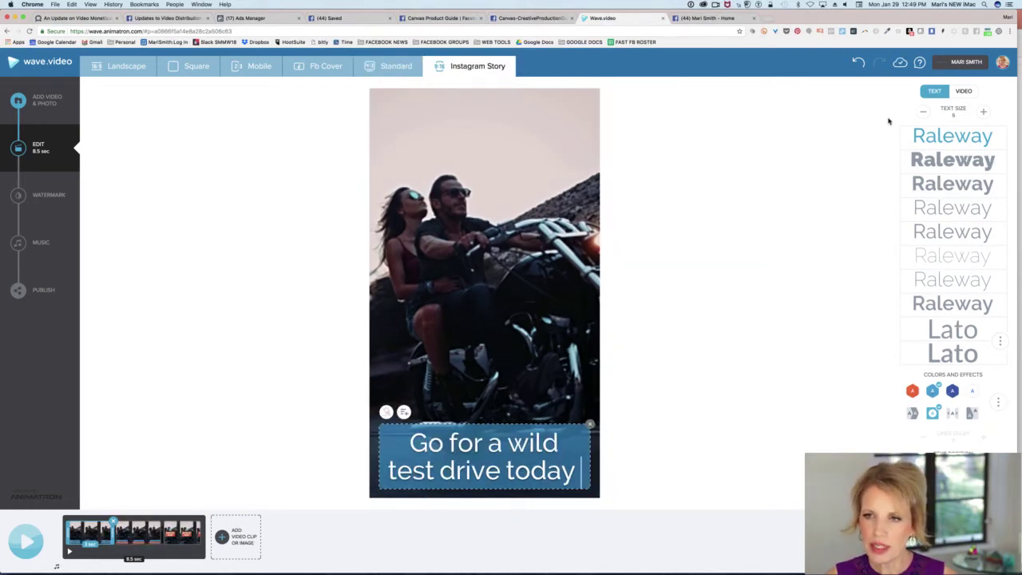
click(925, 113)
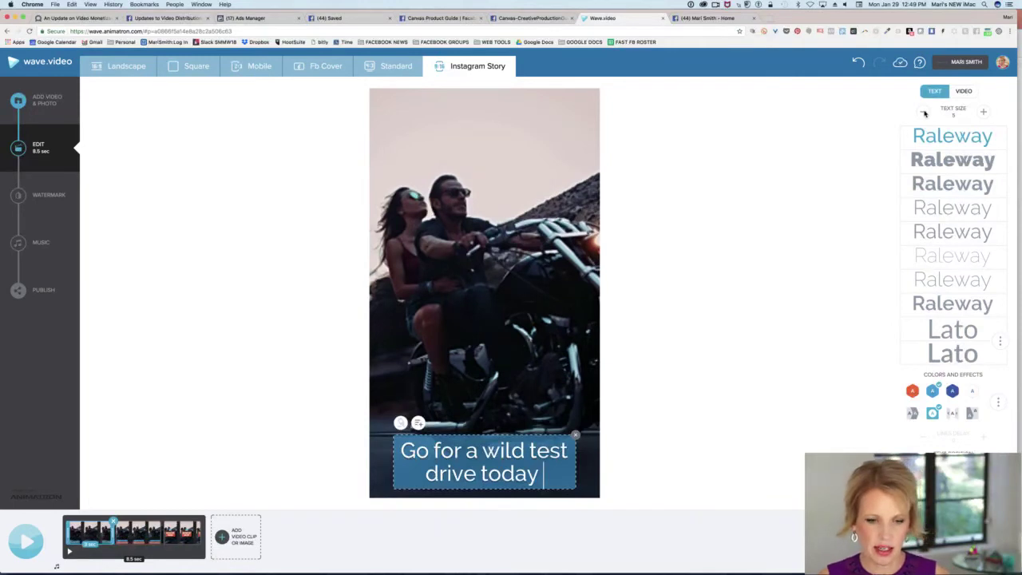
click(27, 542)
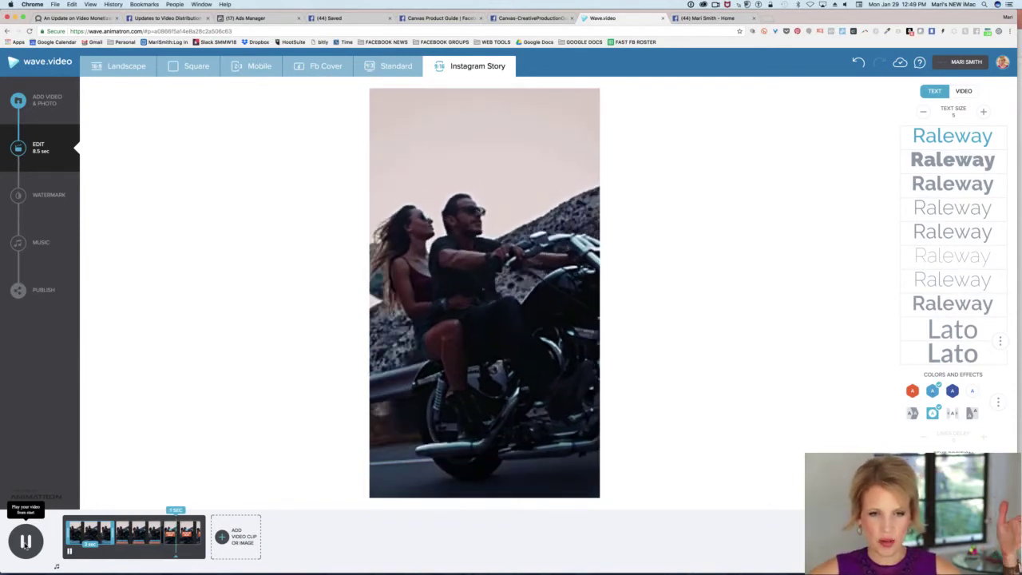
click(26, 542)
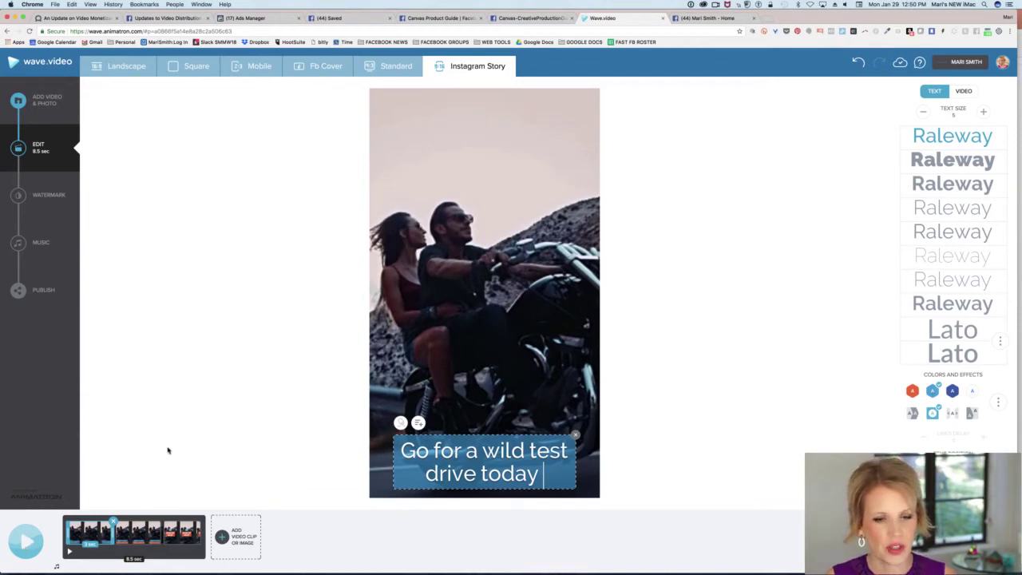
Switch to Ecamm Live Beta.
key(super+Tab)
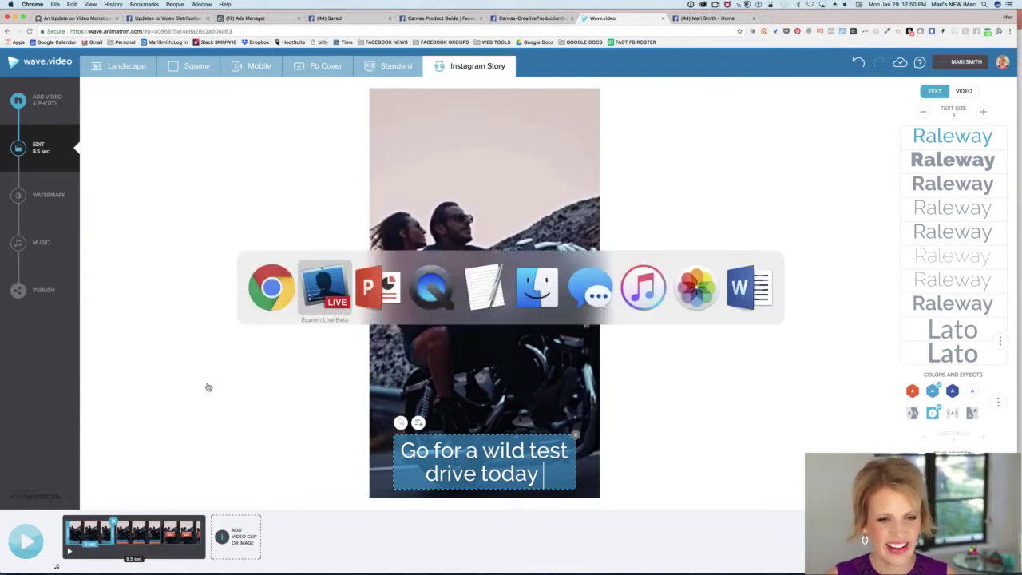